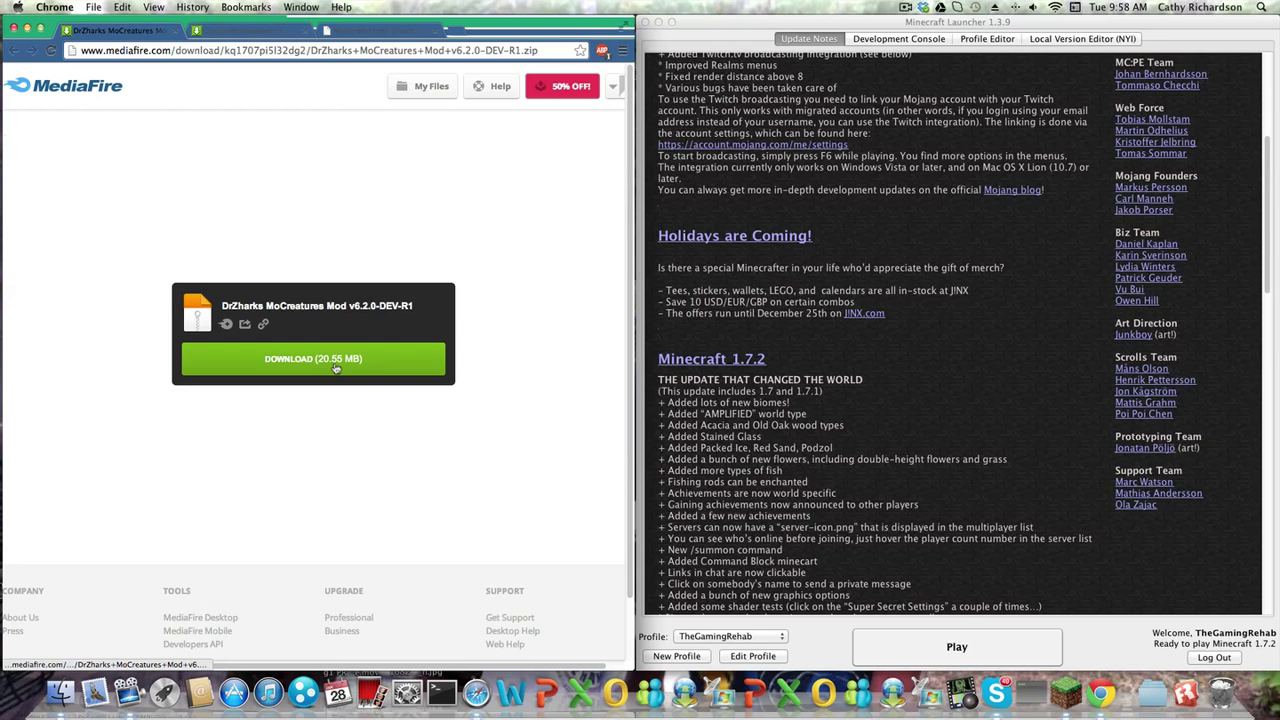
Step: Download the Forge 10.12.0.1019 installer from the 1.7.2-Latest row, then return to the Downloads page
{"action": "left_click", "coordinate": [245, 31]}
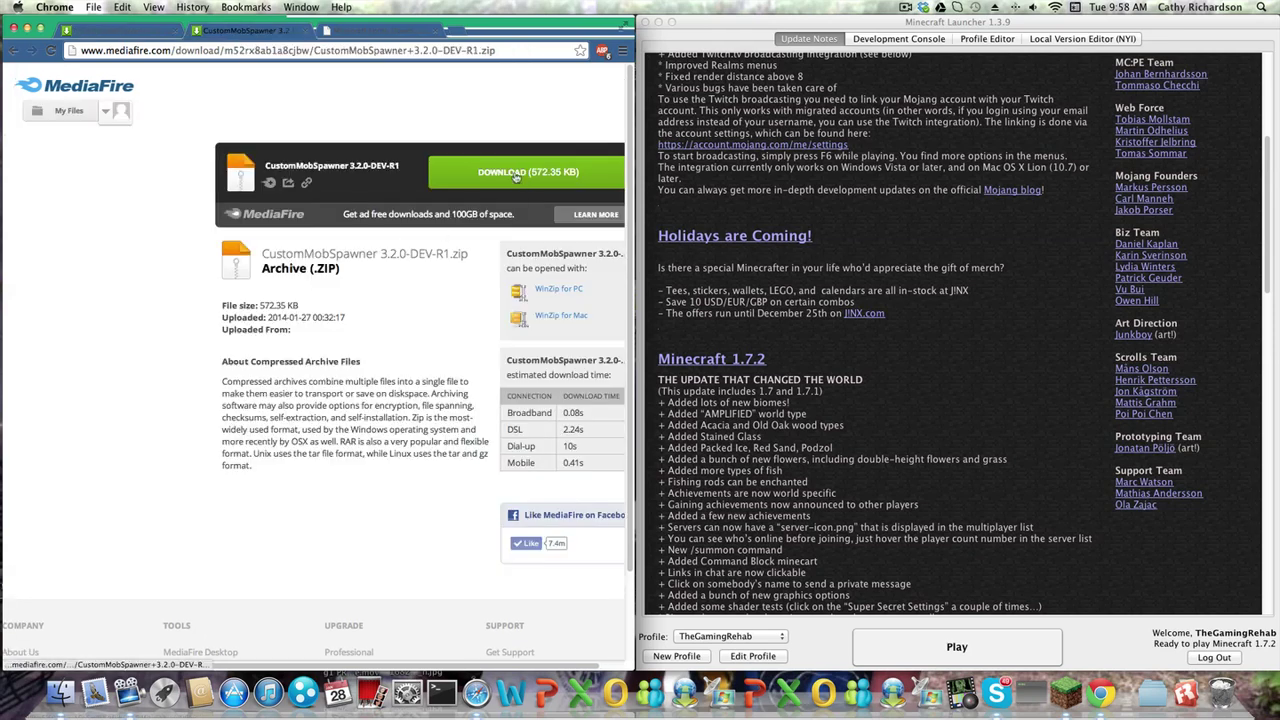
{"action": "left_click", "coordinate": [360, 35]}
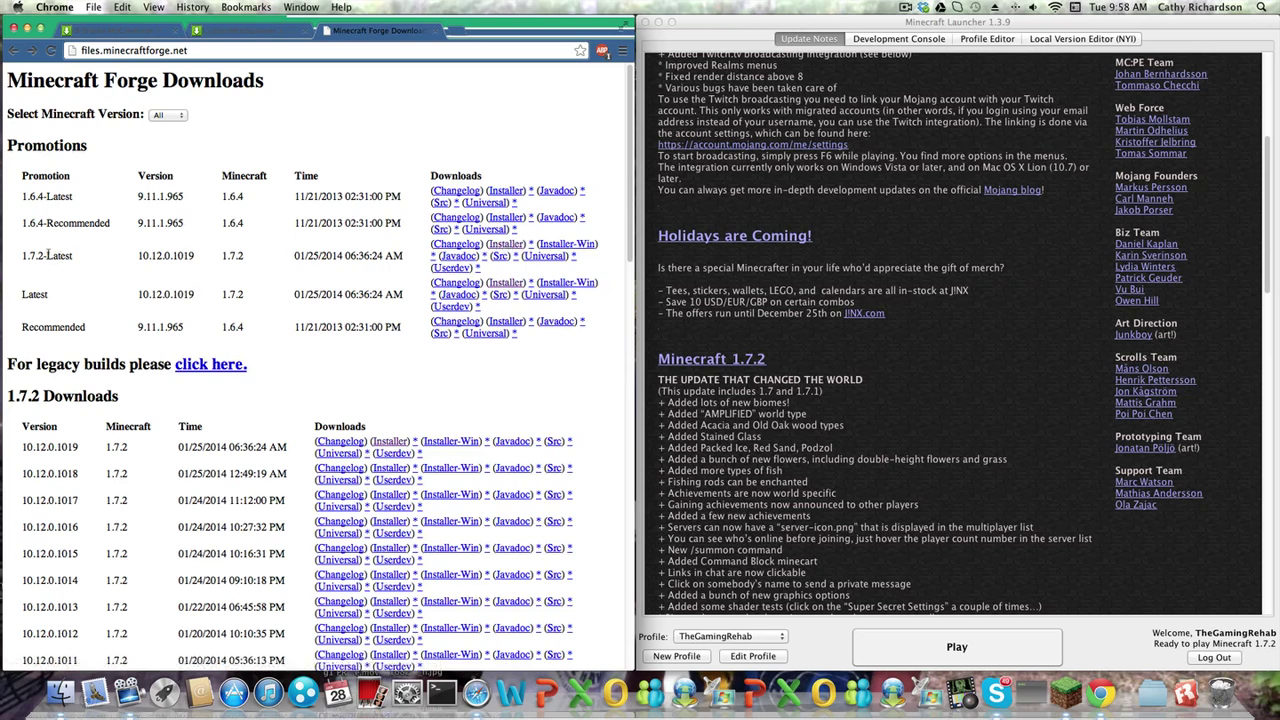
{"action": "left_click_drag", "start_coordinate": [45, 256], "coordinate": [190, 256]}
{"action": "left_click", "coordinate": [190, 256]}
{"action": "left_click_drag", "start_coordinate": [21, 256], "coordinate": [33, 257]}
{"action": "left_click", "coordinate": [90, 258]}
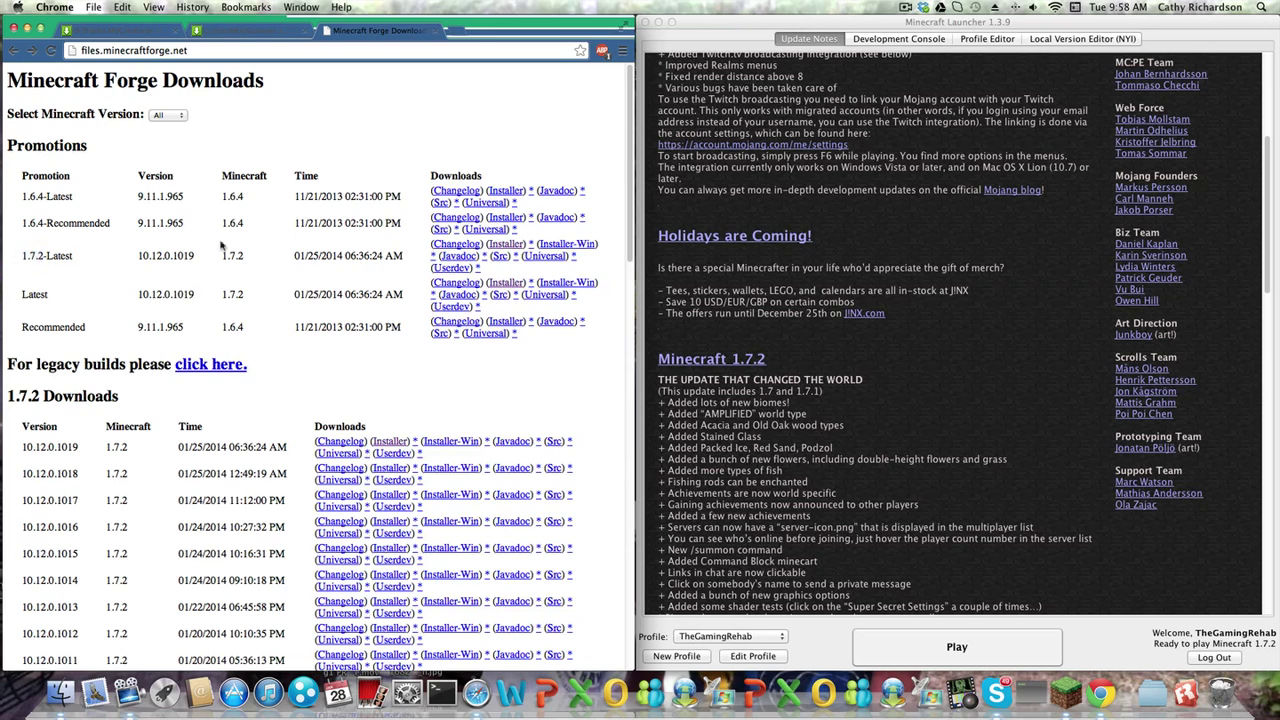
{"action": "left_click", "coordinate": [496, 247]}
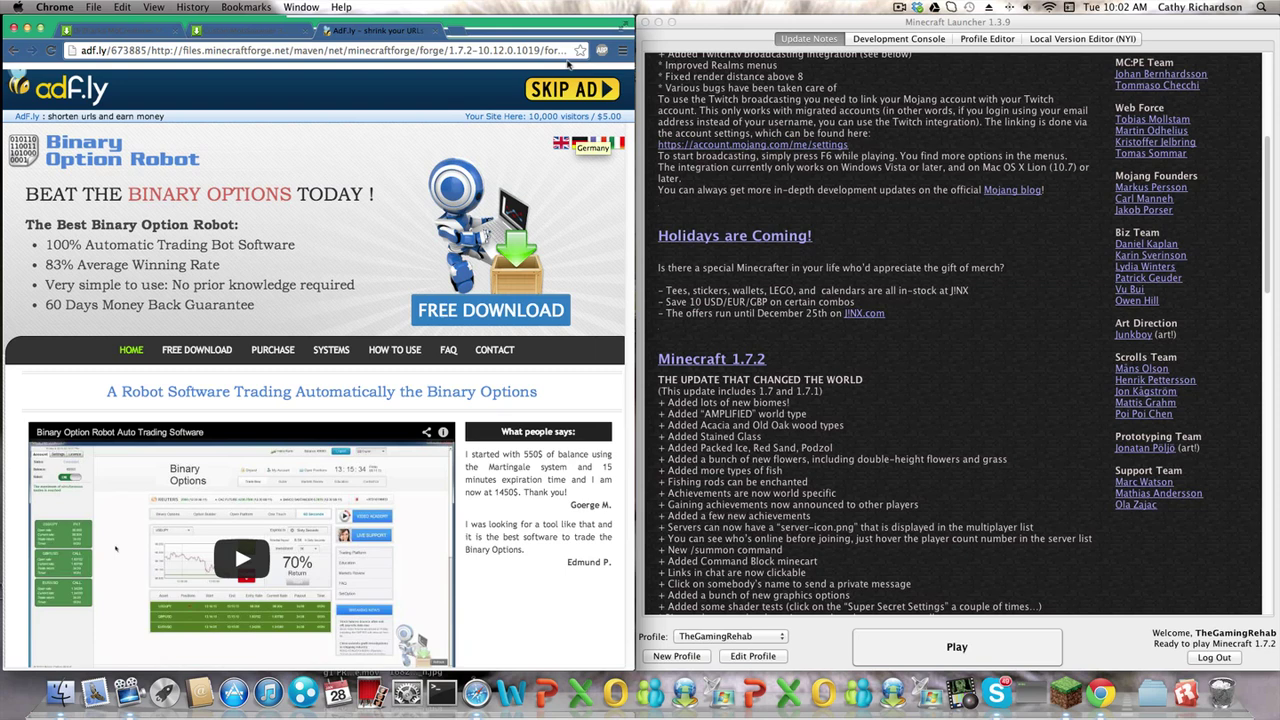
{"action": "left_click", "coordinate": [14, 50]}
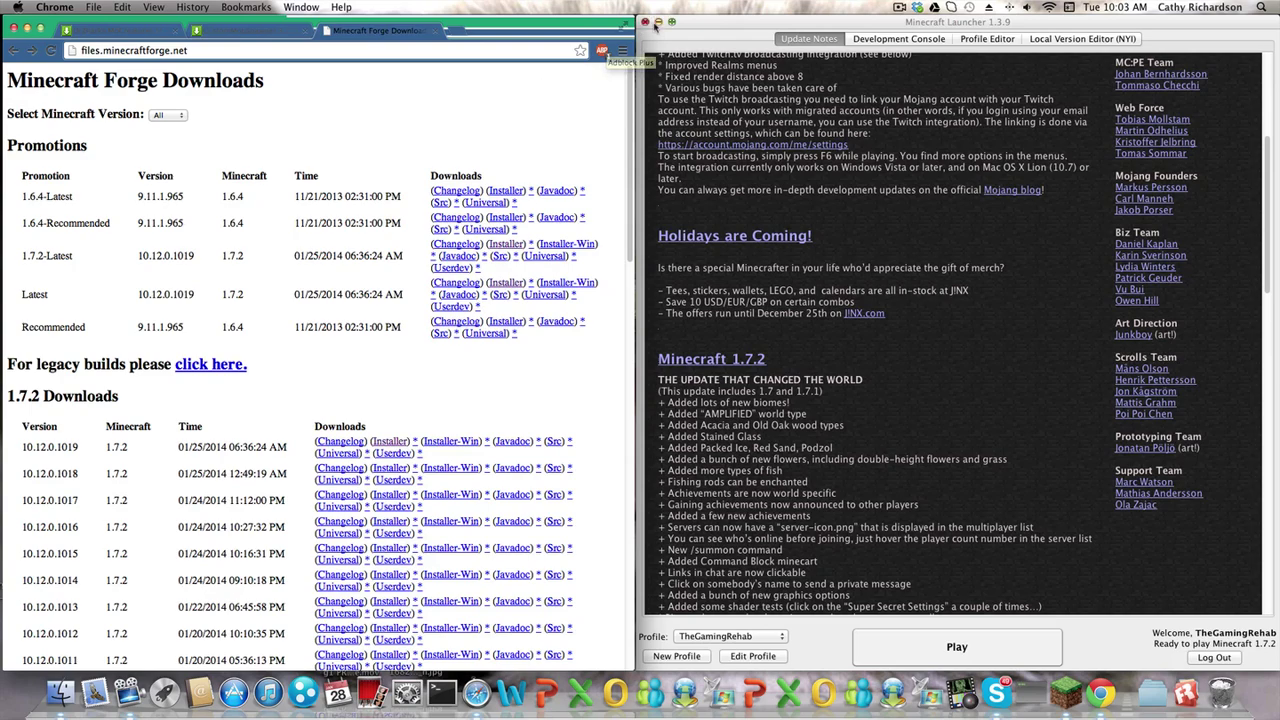
Step: Close the minecraft Finder window and move the Minecraft Launcher window near the top of the screen
{"action": "left_click_drag", "start_coordinate": [657, 26], "coordinate": [602, 438]}
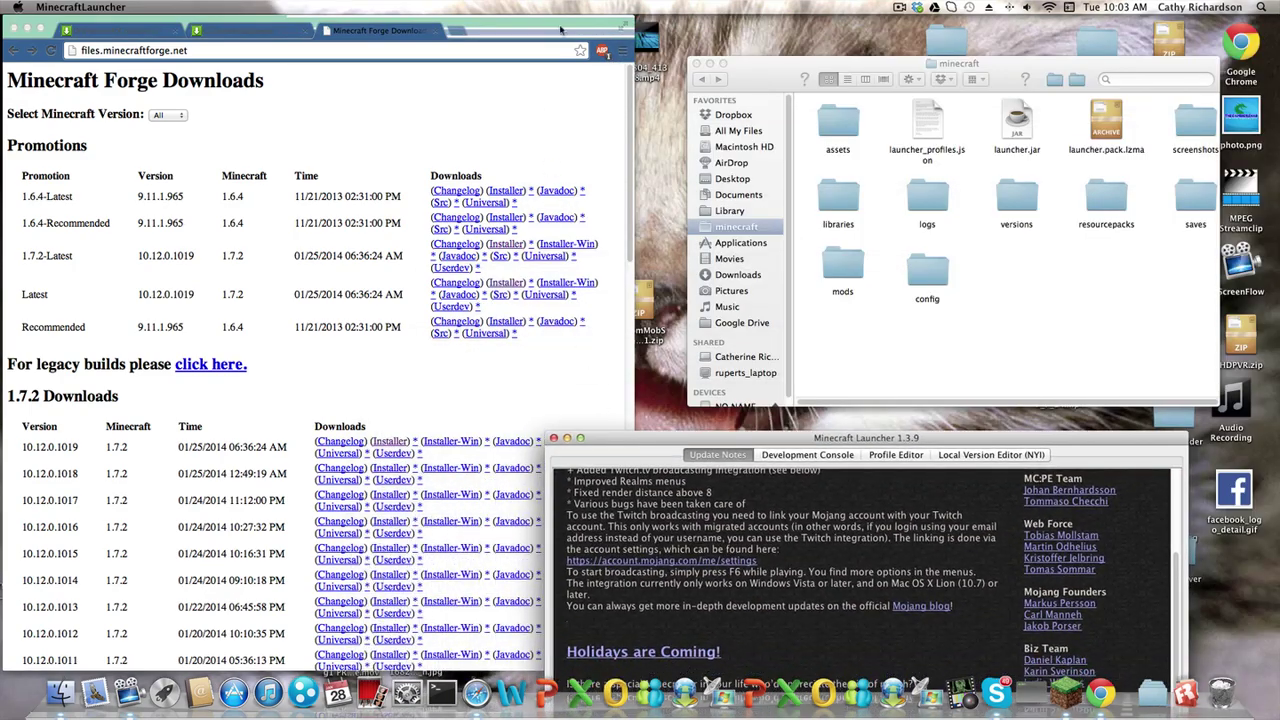
{"action": "left_click_drag", "start_coordinate": [560, 30], "coordinate": [343, 30]}
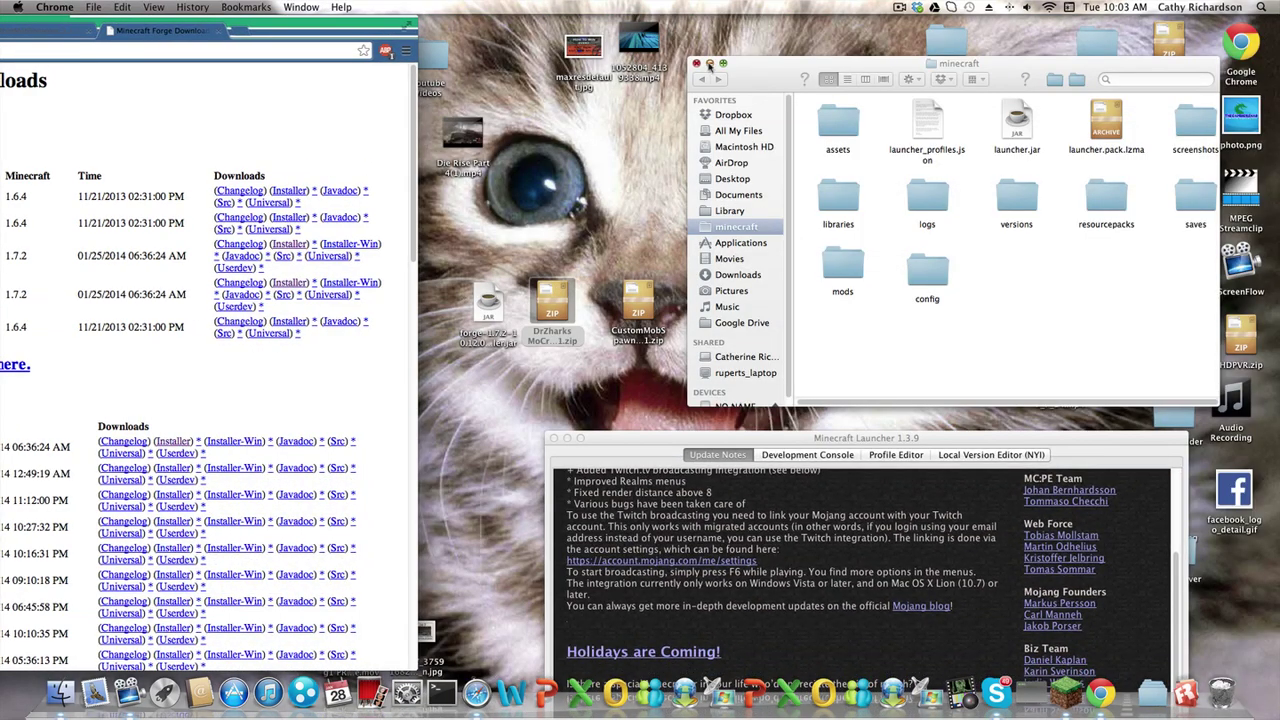
{"action": "left_click", "coordinate": [699, 63]}
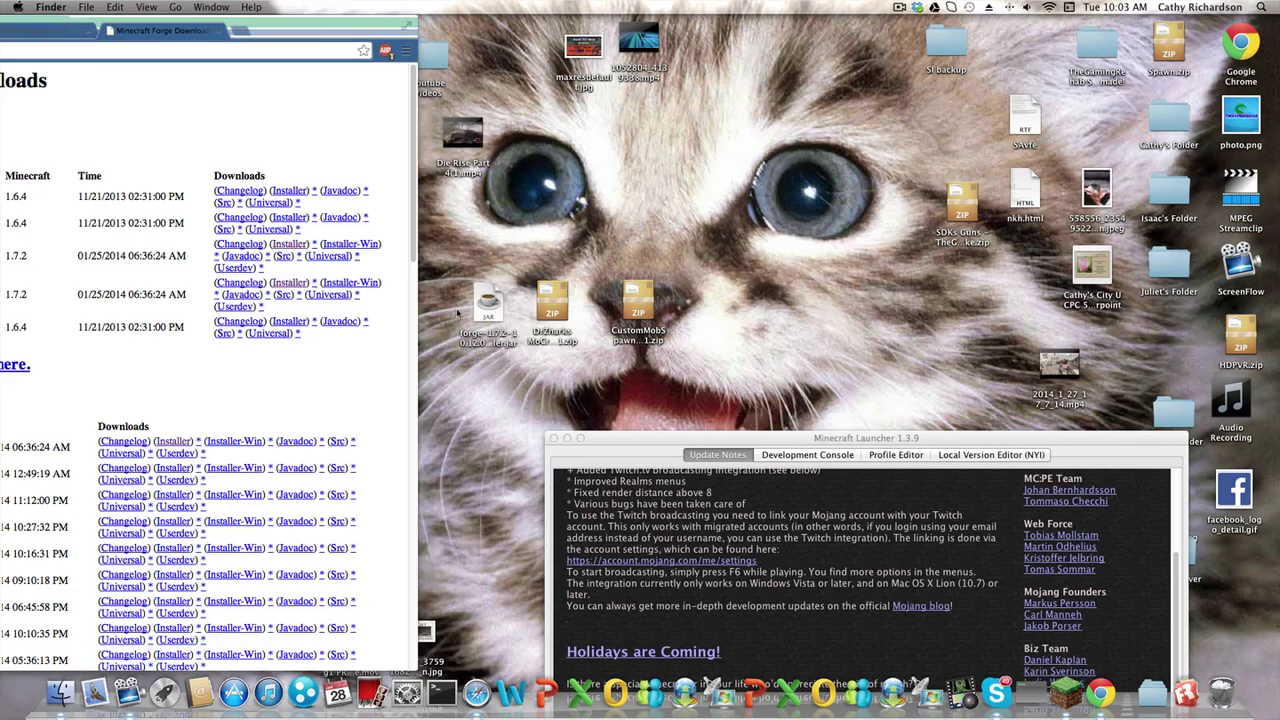
{"action": "left_click_drag", "start_coordinate": [762, 440], "coordinate": [687, 24]}
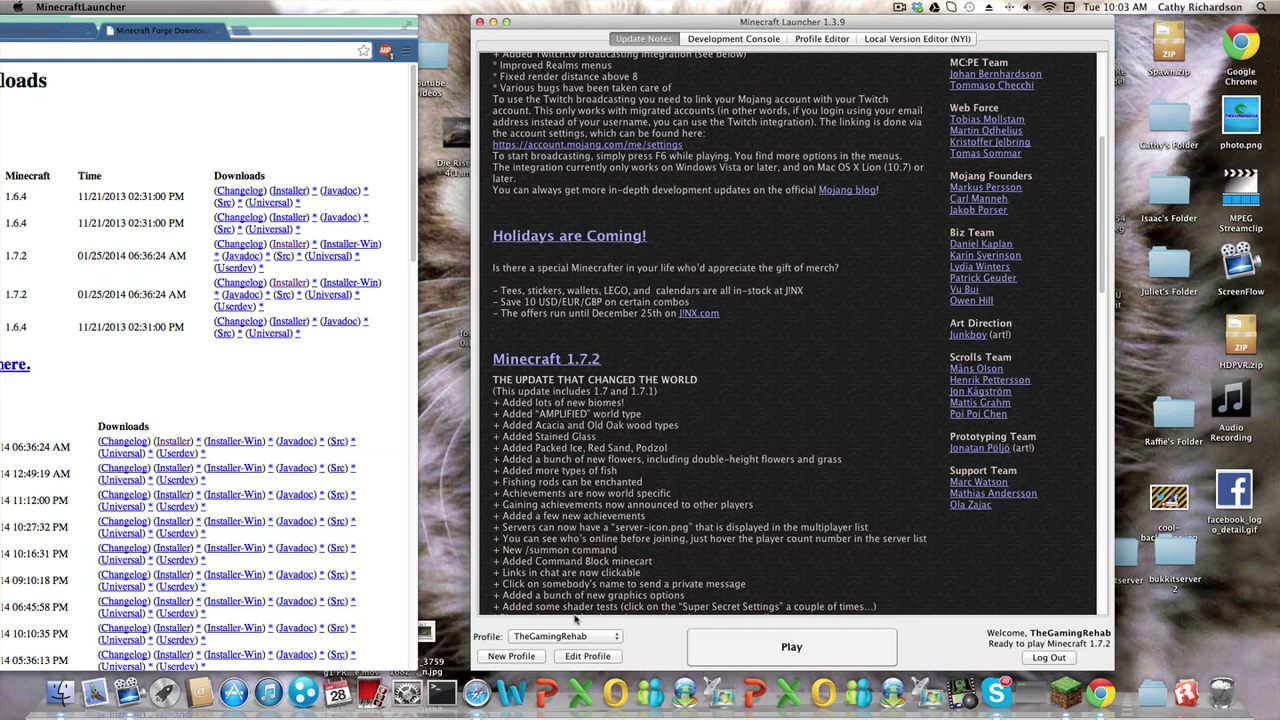
Step: Re-save the release 1.7.2 profile, launch Minecraft once, and close the game window
{"action": "left_click", "coordinate": [602, 656]}
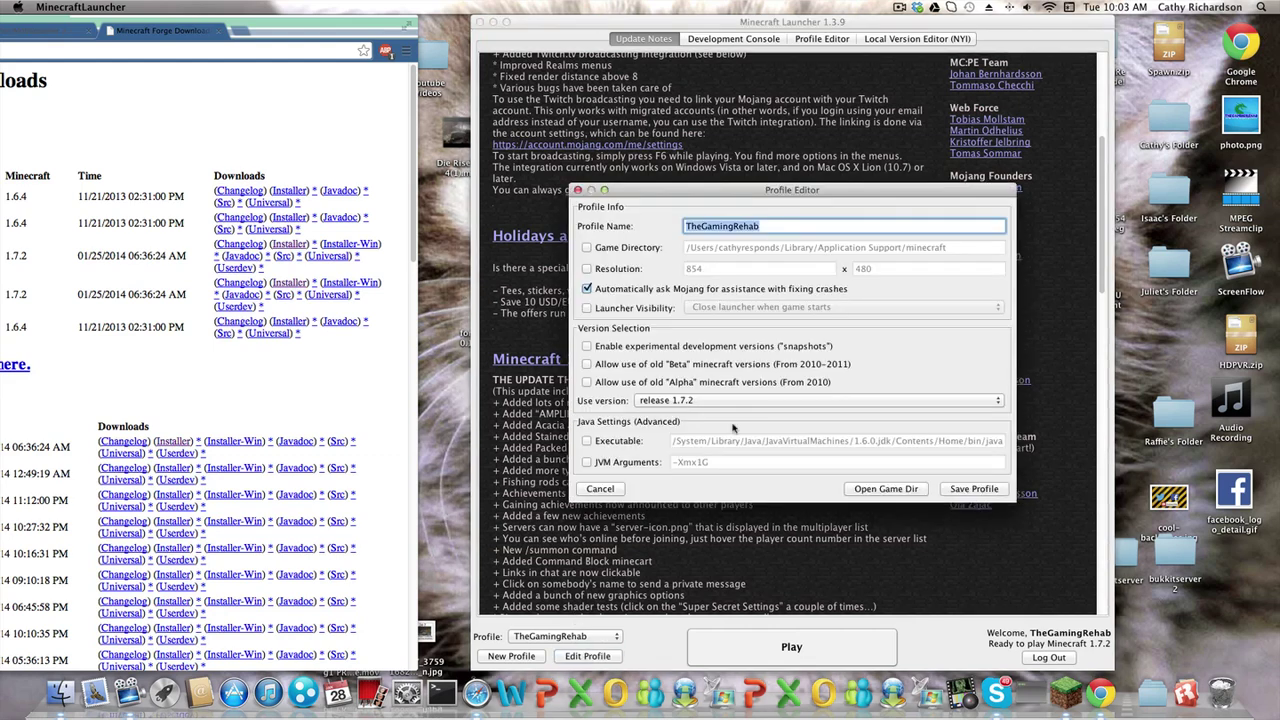
{"action": "left_click", "coordinate": [966, 489]}
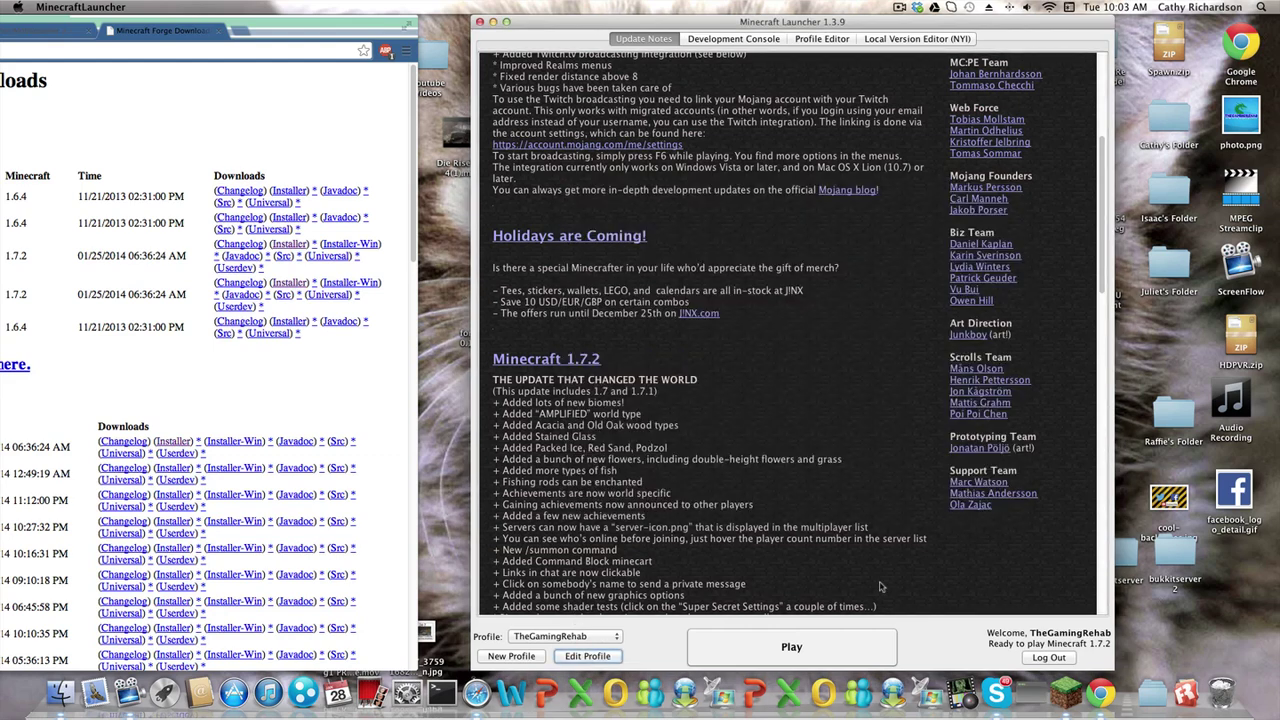
{"action": "left_click", "coordinate": [820, 648]}
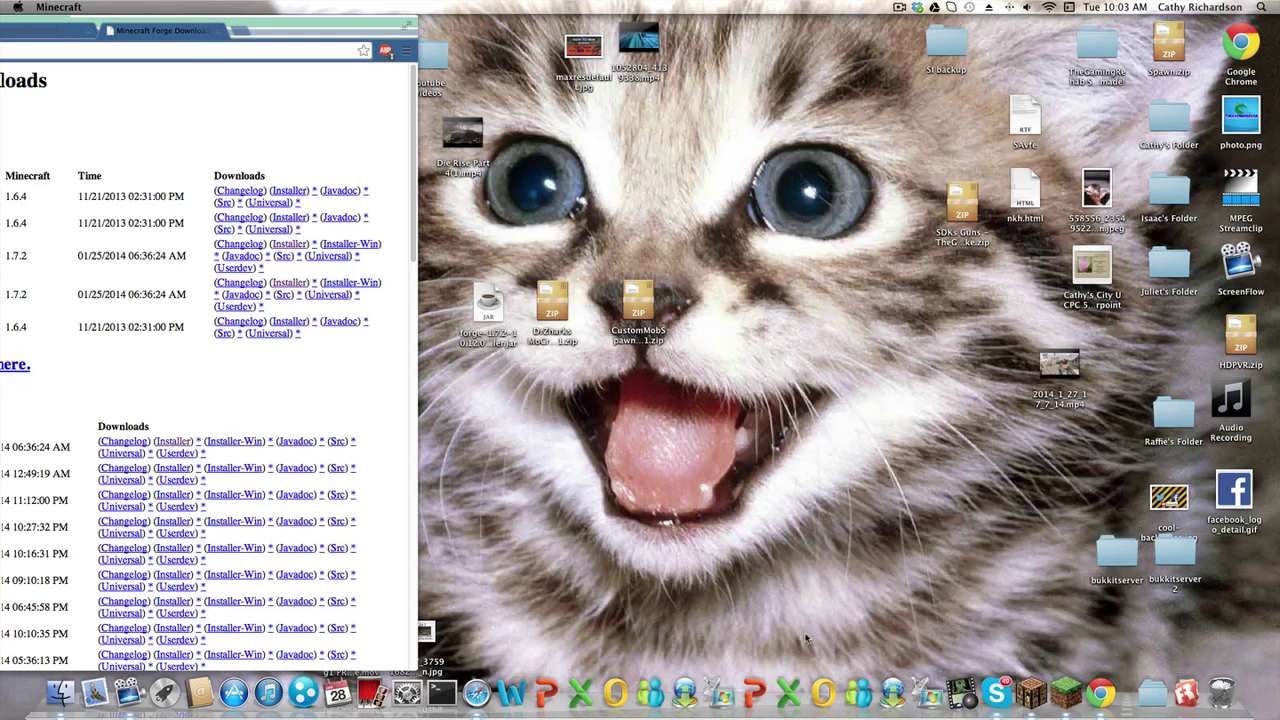
{"action": "left_click", "coordinate": [364, 192]}
Step: Open a new Finder window and browse into the Library folder
{"action": "left_click_drag", "start_coordinate": [357, 38], "coordinate": [570, 12]}
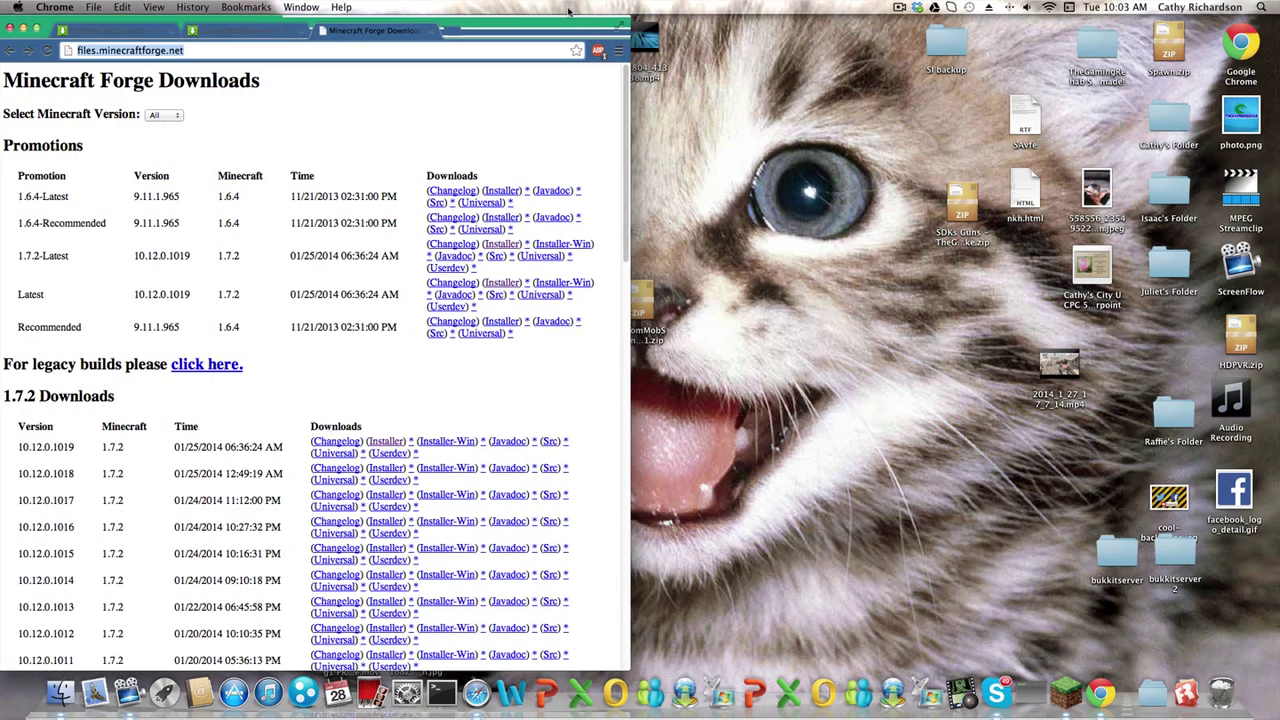
{"action": "left_click", "coordinate": [60, 692]}
{"action": "left_click", "coordinate": [760, 227]}
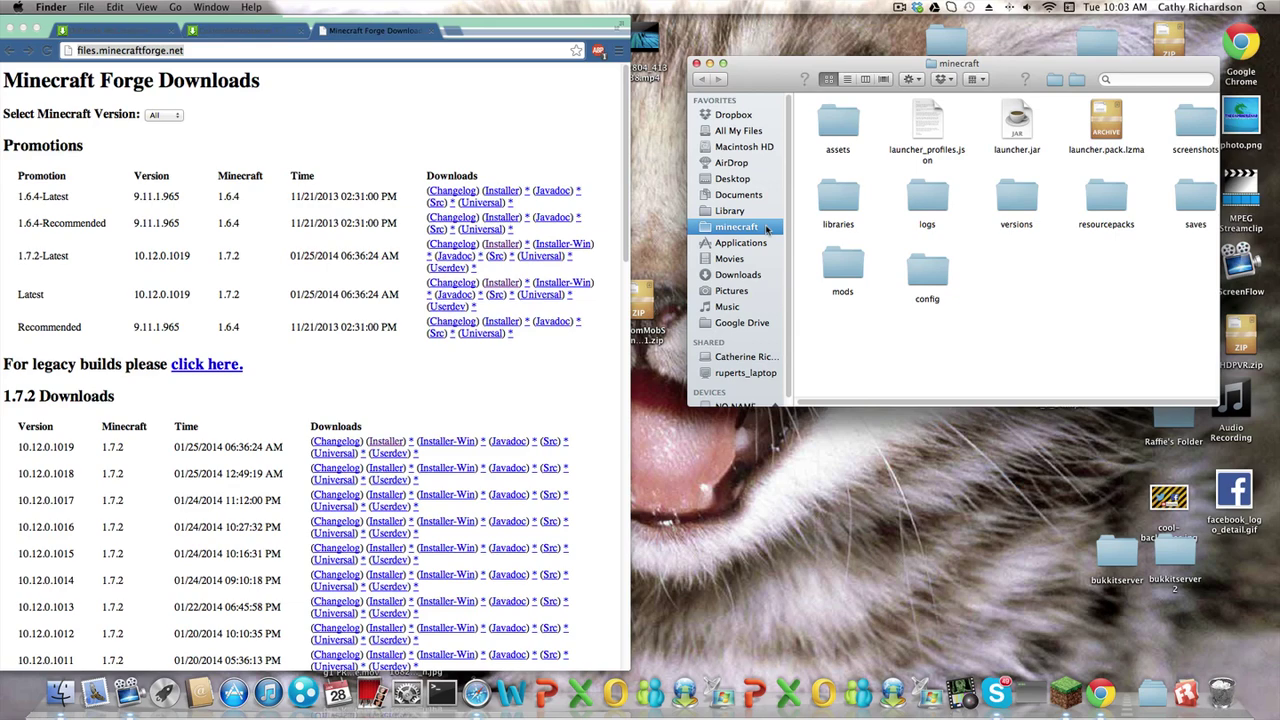
{"action": "left_click_drag", "start_coordinate": [761, 71], "coordinate": [463, 84]}
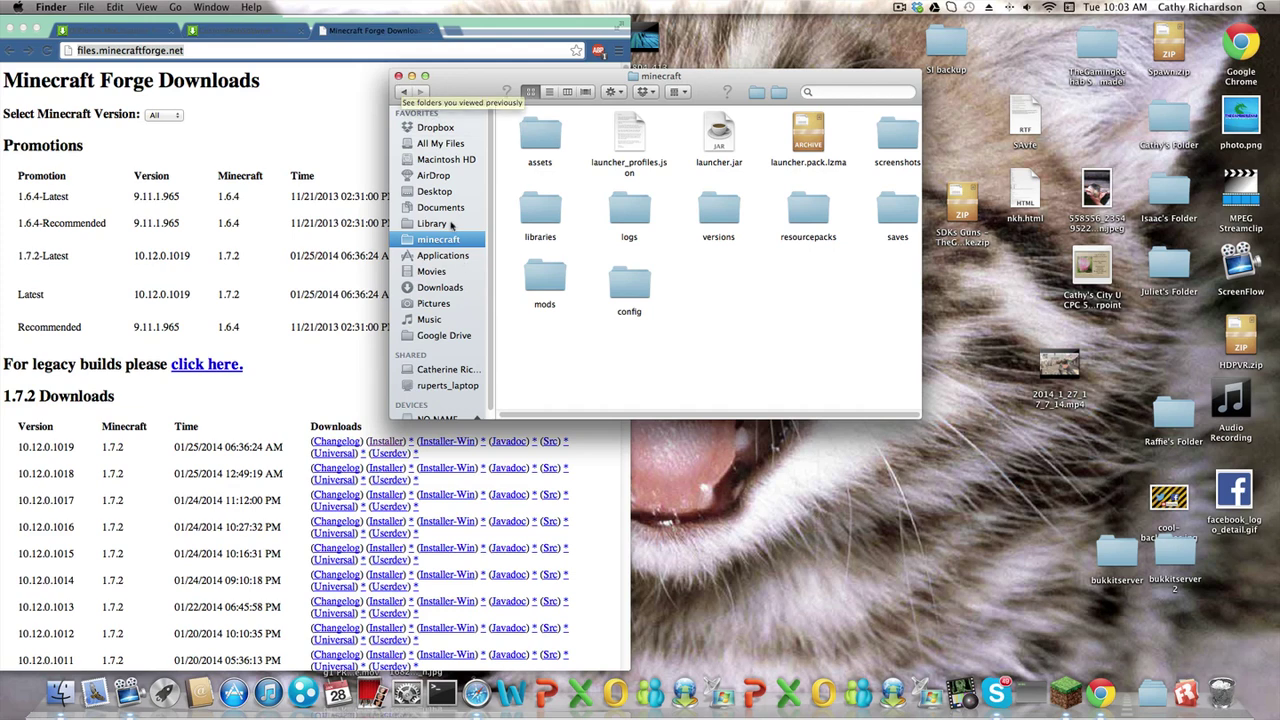
{"action": "left_click", "coordinate": [446, 223]}
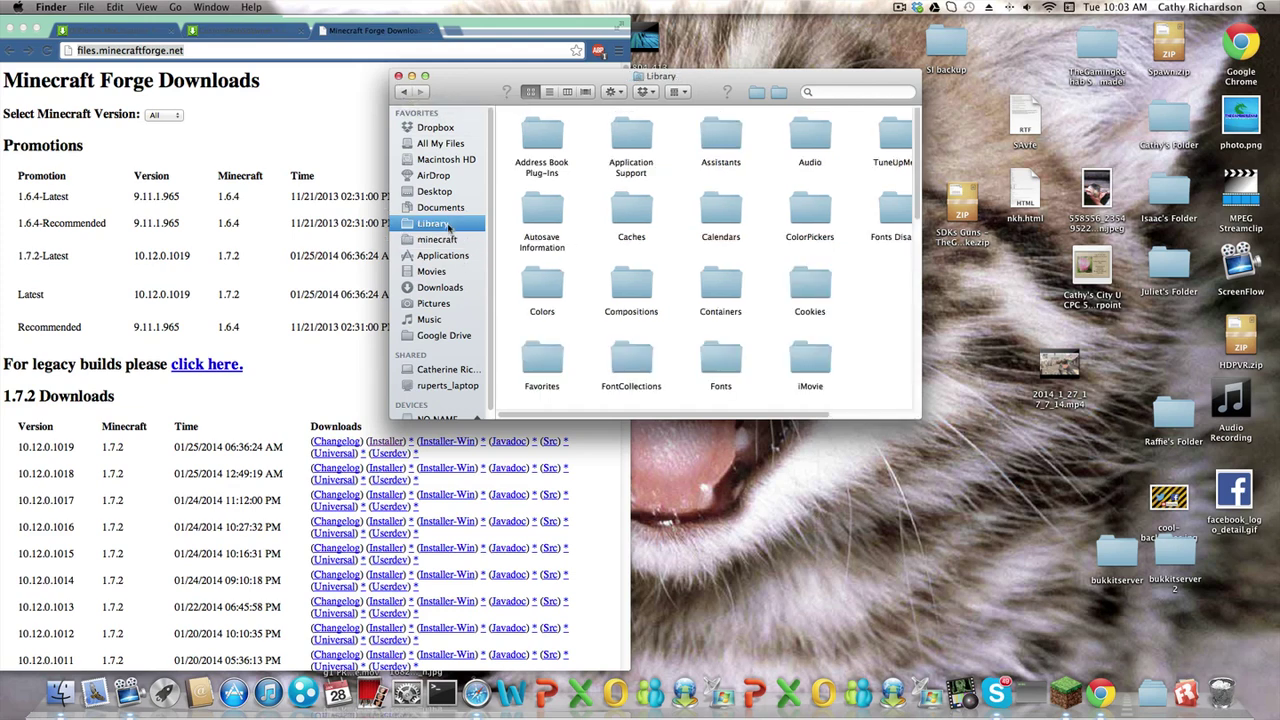
{"action": "left_click", "coordinate": [631, 138]}
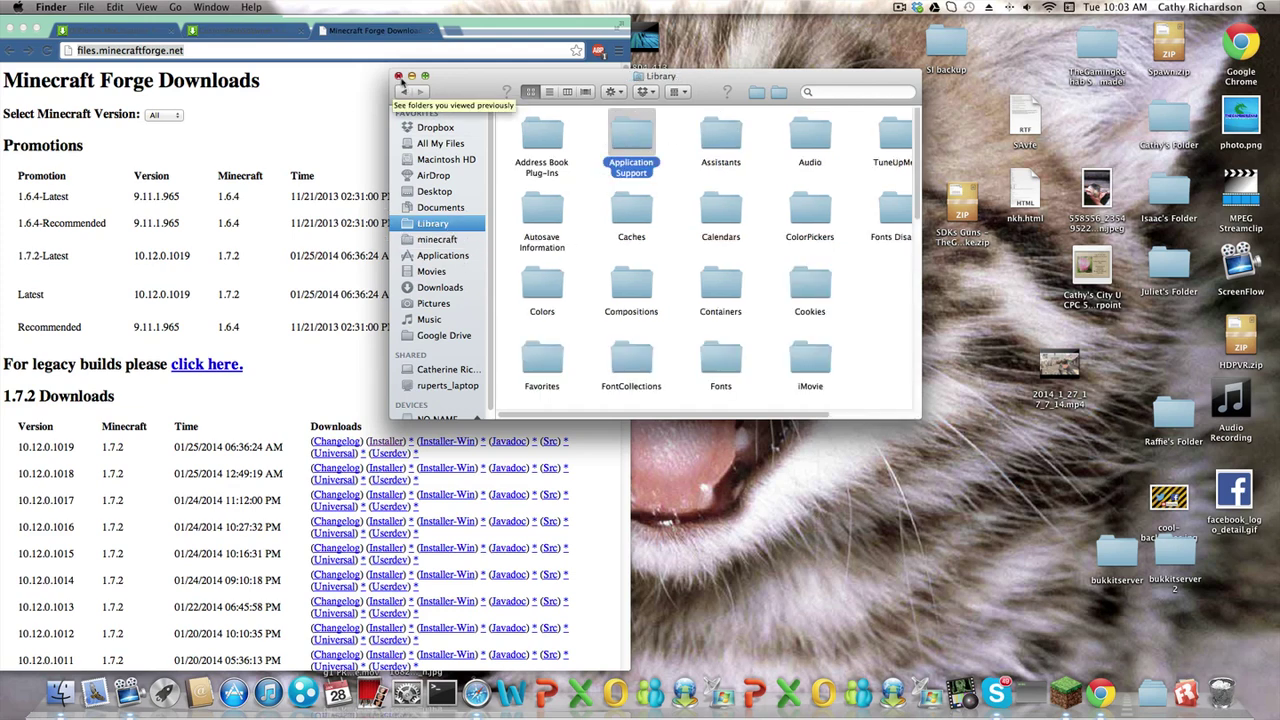
Step: Go to /Library, open Application Support and then its minecraft folder
{"action": "scroll", "coordinate": [426, 283], "scroll_direction": "down", "scroll_amount": 1}
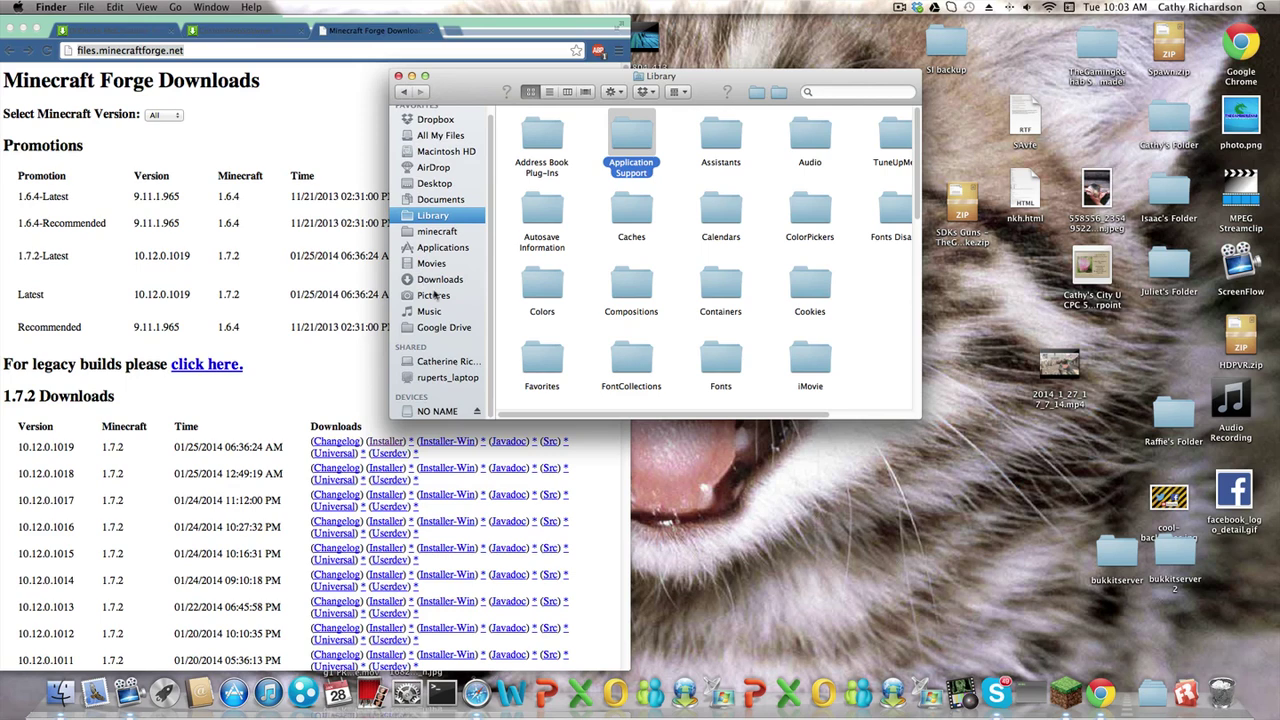
{"action": "key", "text": "super+shift+f"}
{"action": "key", "text": "super+shift+g"}
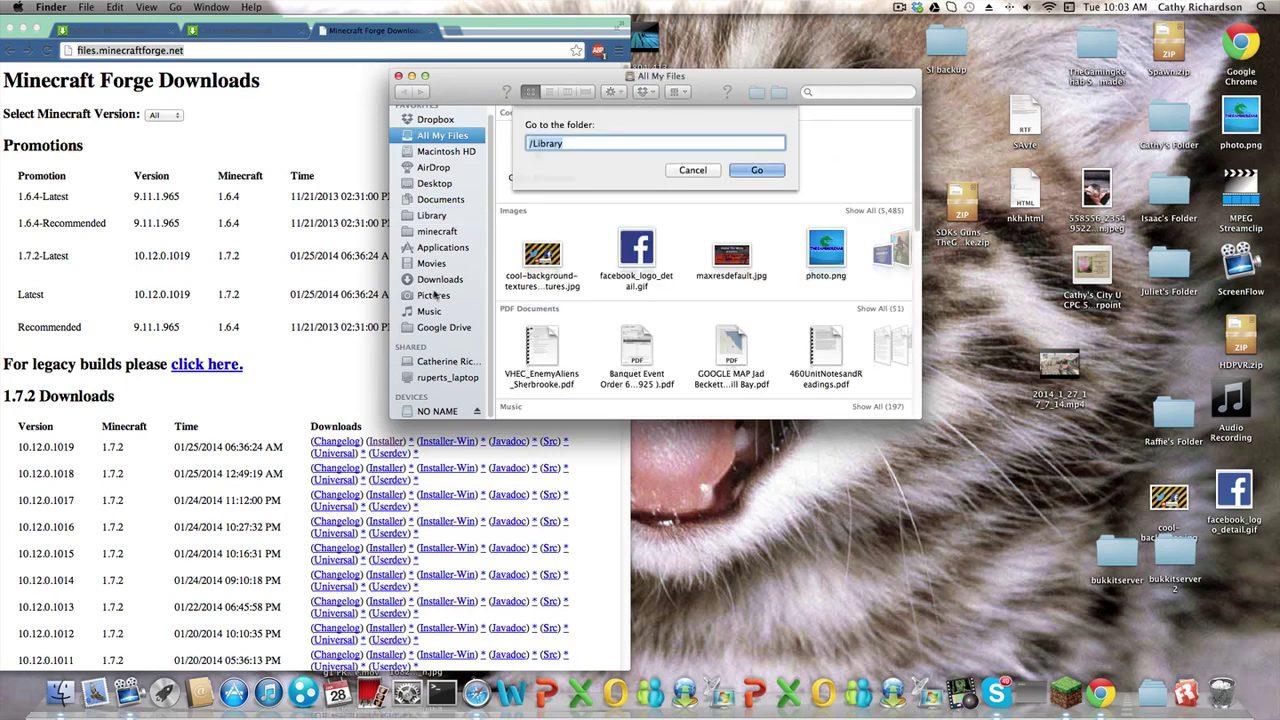
{"action": "left_click", "coordinate": [755, 170]}
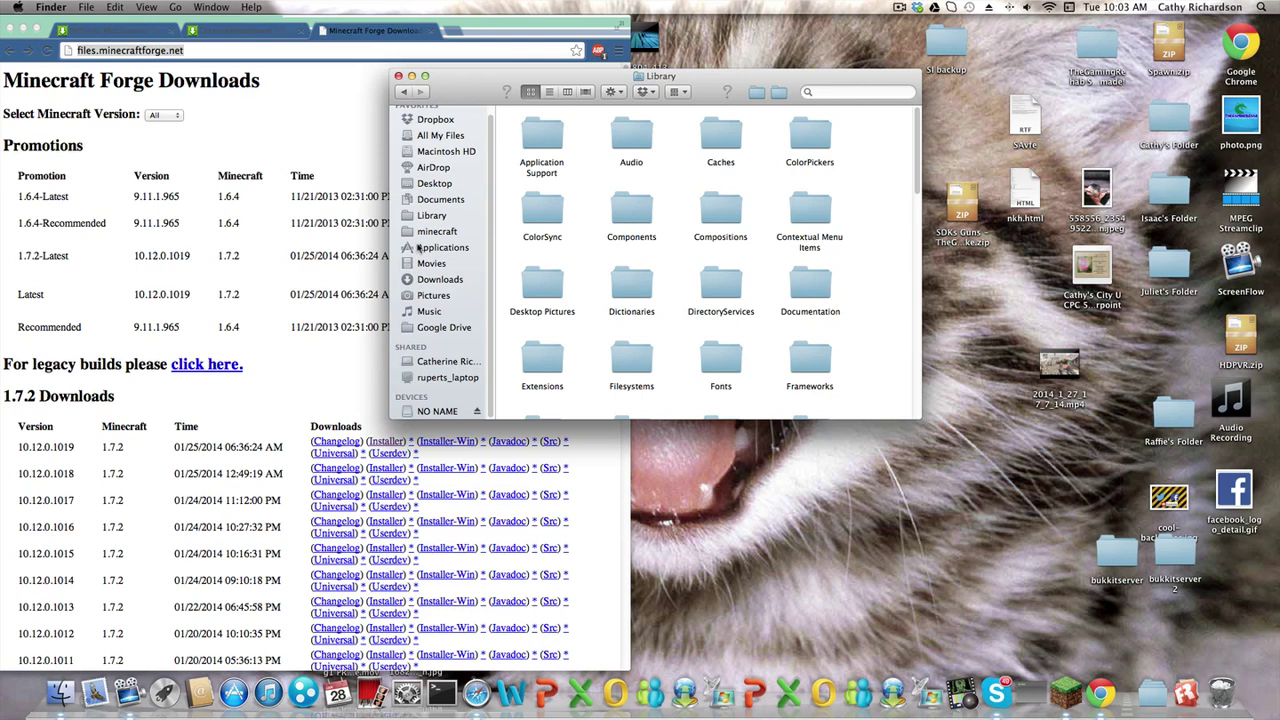
{"action": "double_click", "coordinate": [640, 138]}
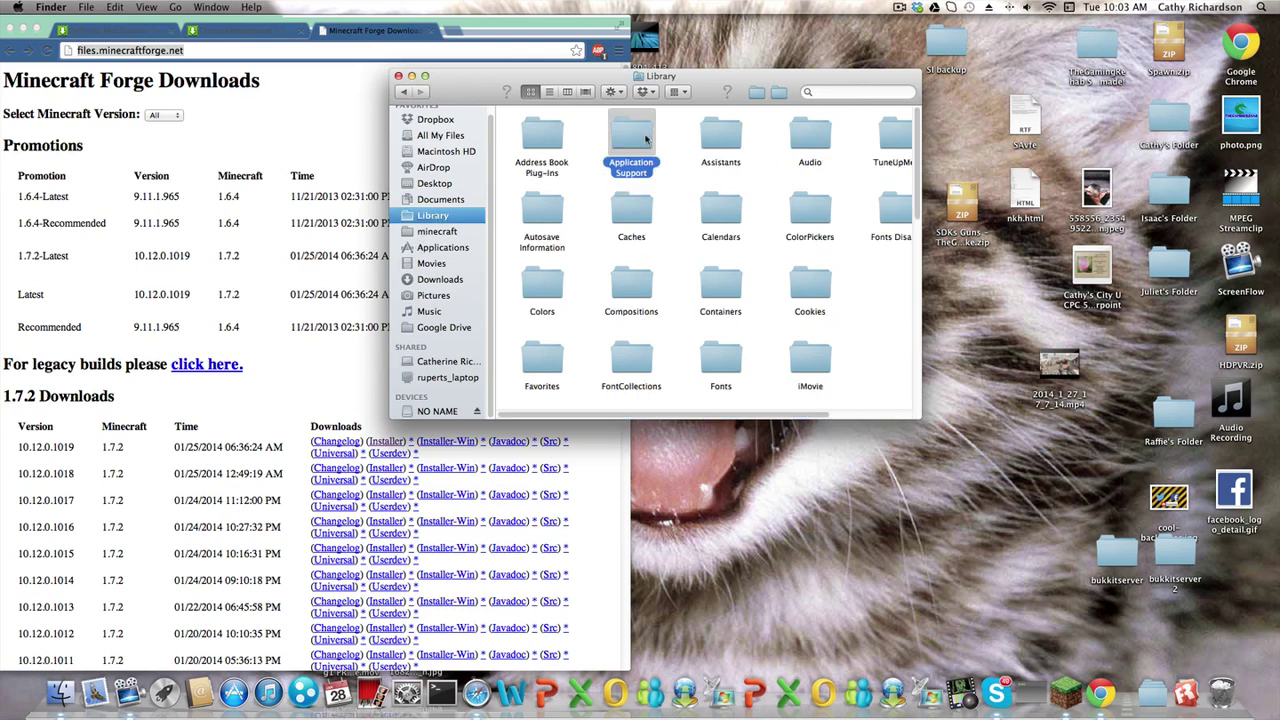
{"action": "double_click", "coordinate": [631, 182]}
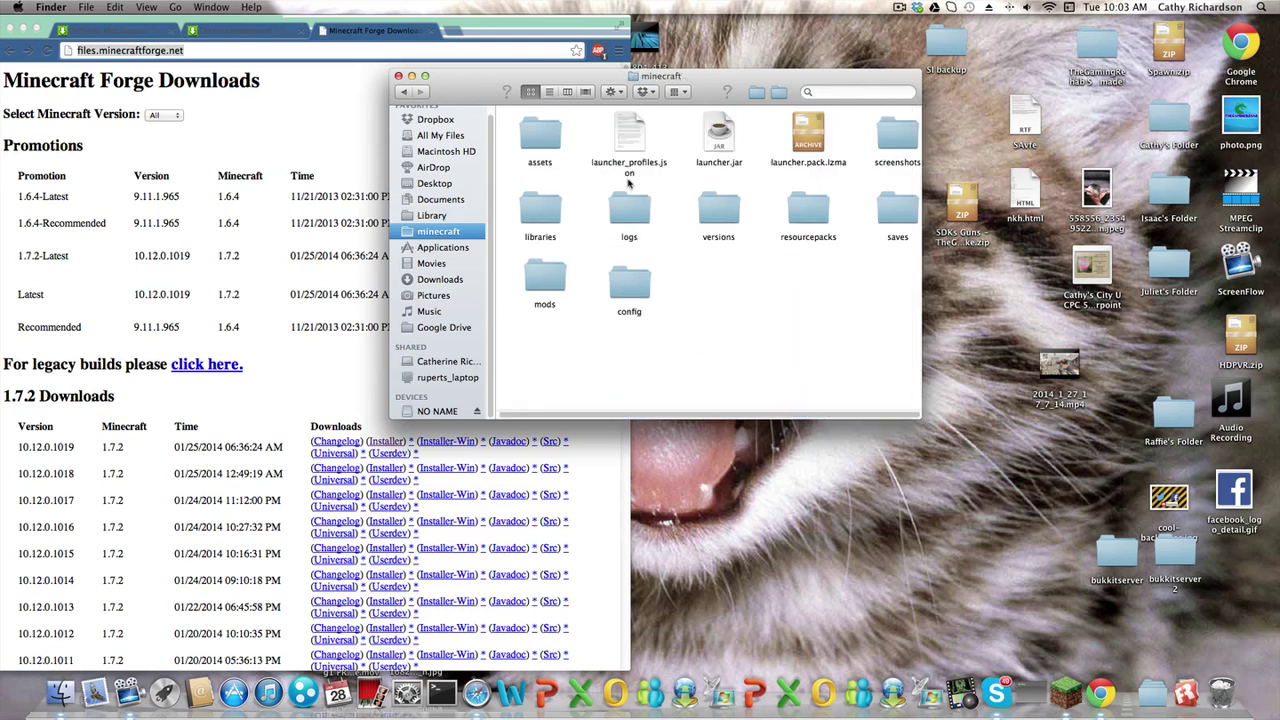
{"action": "left_click", "coordinate": [405, 94]}
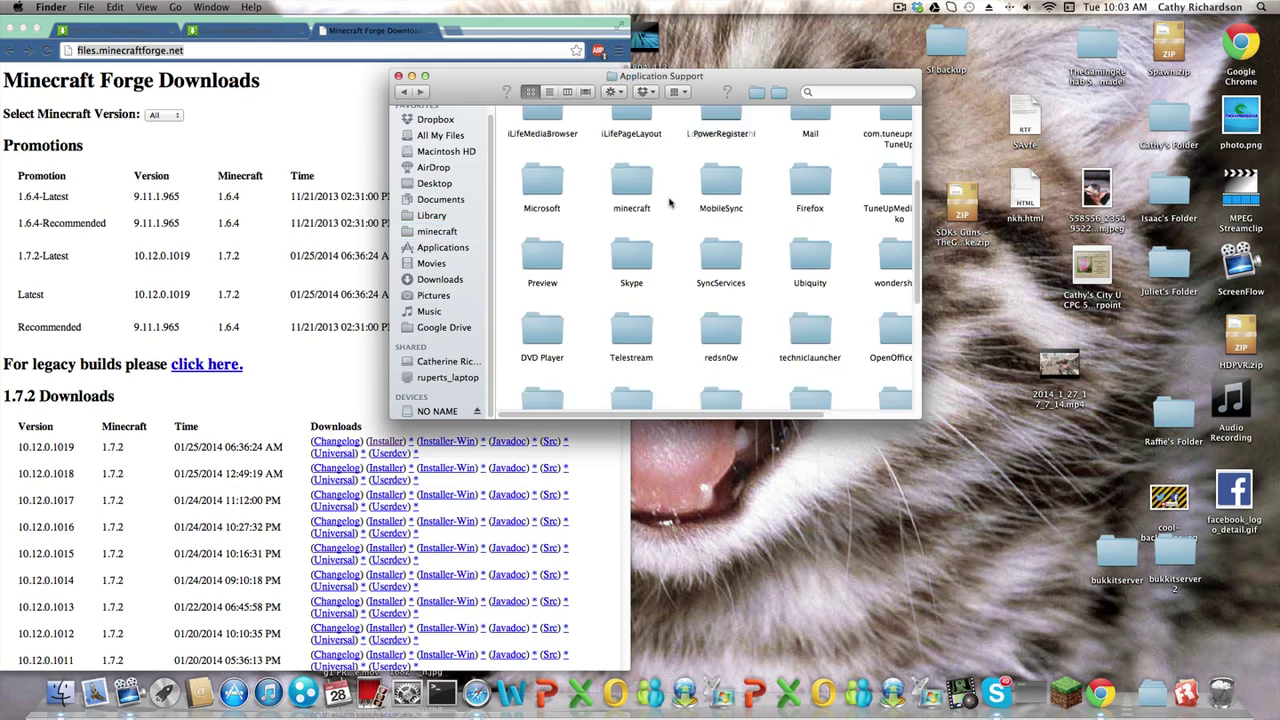
{"action": "scroll", "coordinate": [681, 260], "scroll_direction": "up", "scroll_amount": 3}
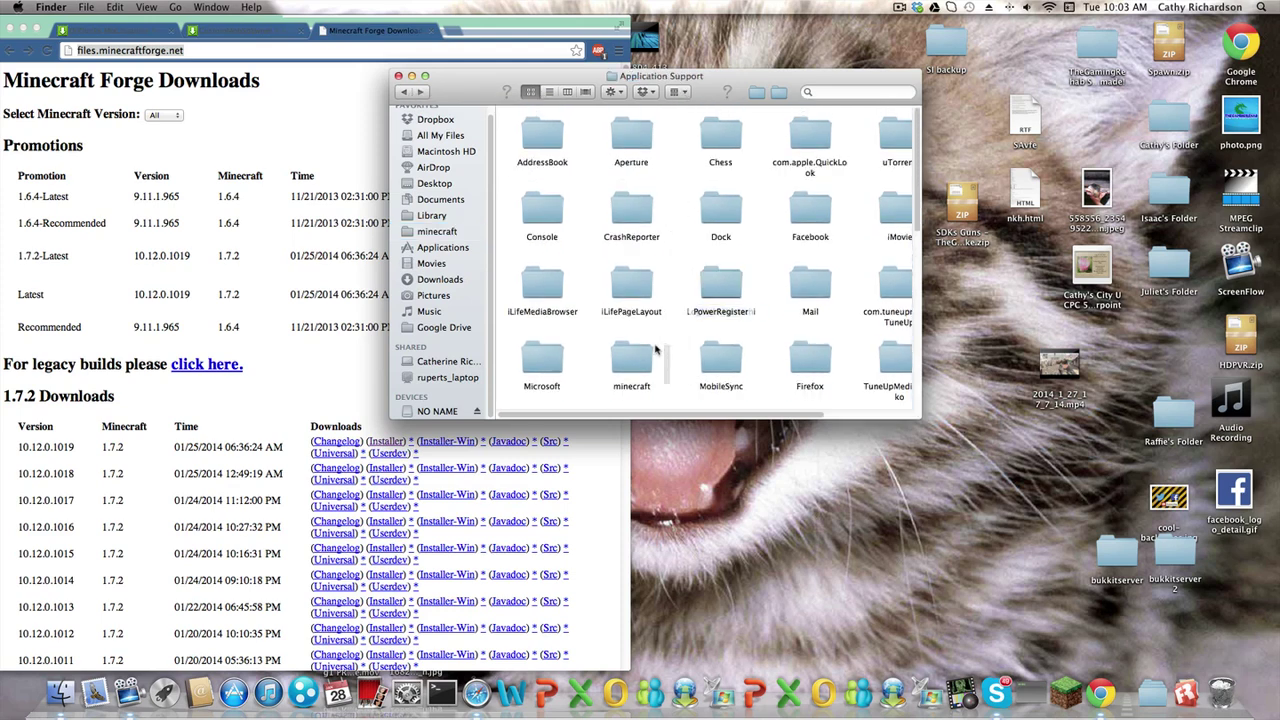
{"action": "double_click", "coordinate": [654, 350]}
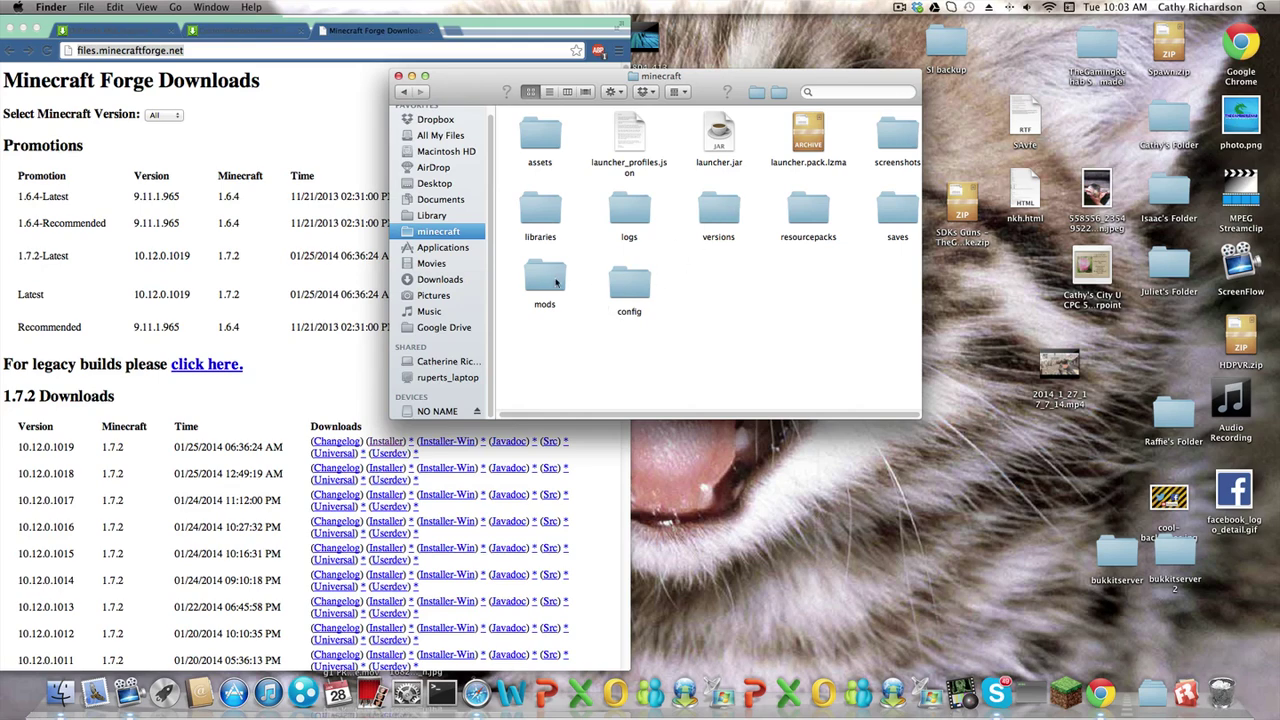
Step: Open the mods folder and position its window beside the desktop's mod zips
{"action": "double_click", "coordinate": [545, 283]}
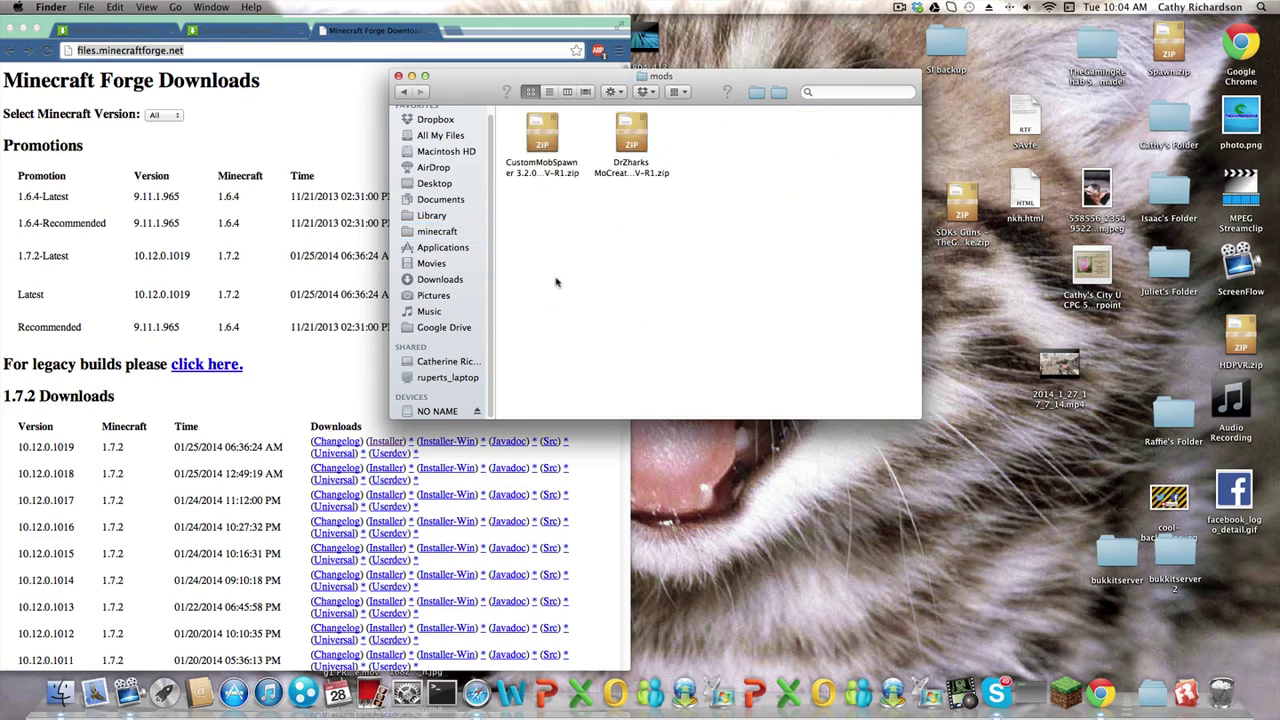
{"action": "left_click_drag", "start_coordinate": [605, 79], "coordinate": [955, 100]}
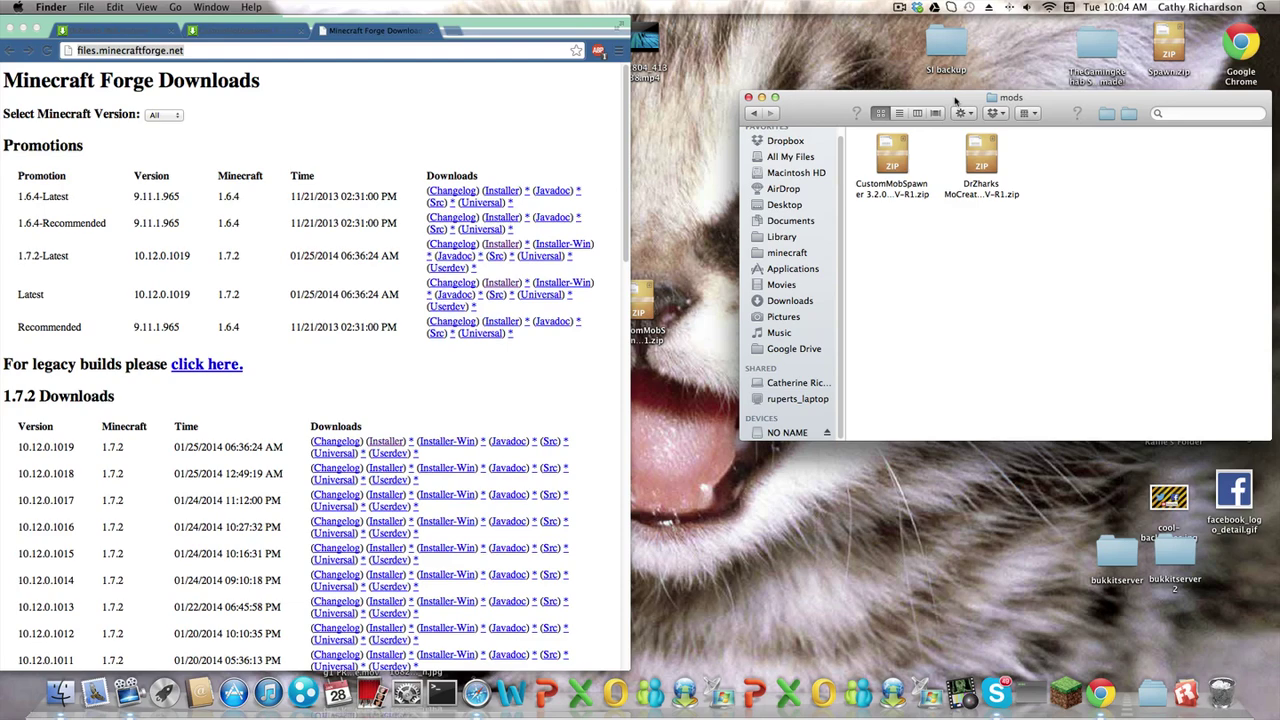
{"action": "left_click_drag", "start_coordinate": [568, 23], "coordinate": [396, 23]}
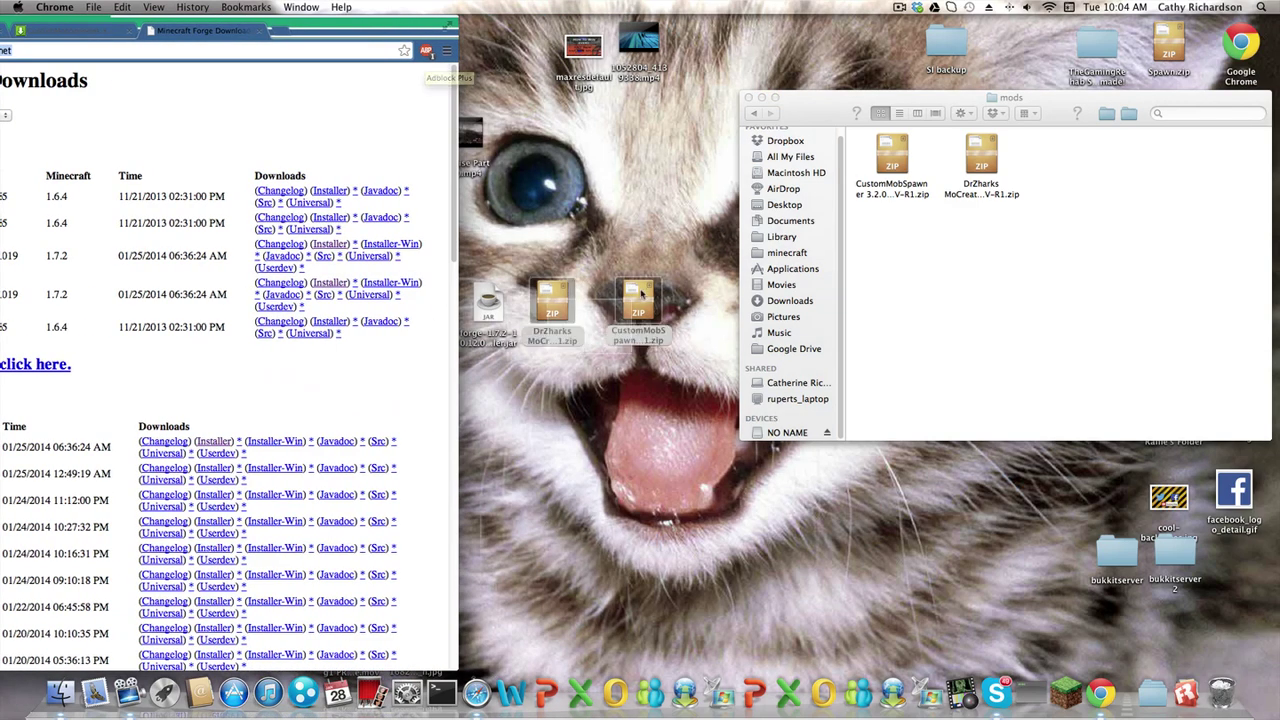
Step: Paste the desktop mod zips into mods, replacing the existing copy, and close the window
{"action": "left_click", "coordinate": [641, 315]}
{"action": "left_click", "coordinate": [958, 270]}
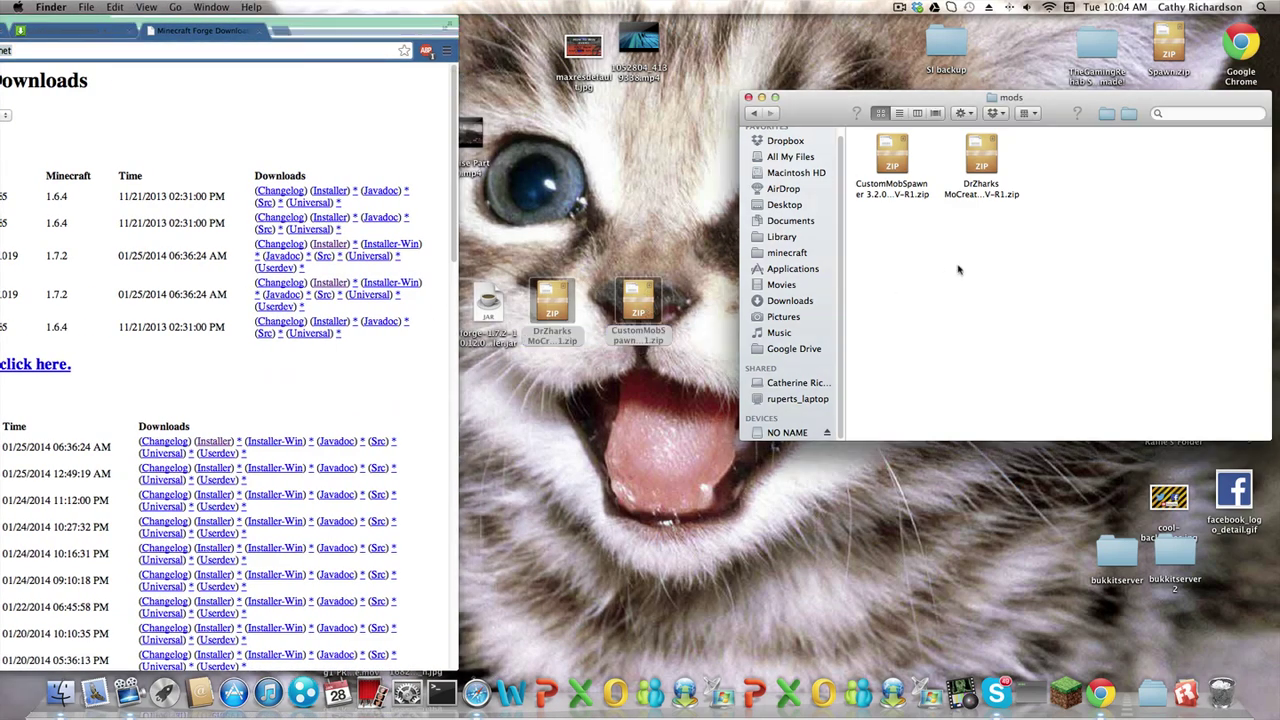
{"action": "key", "text": "super+v"}
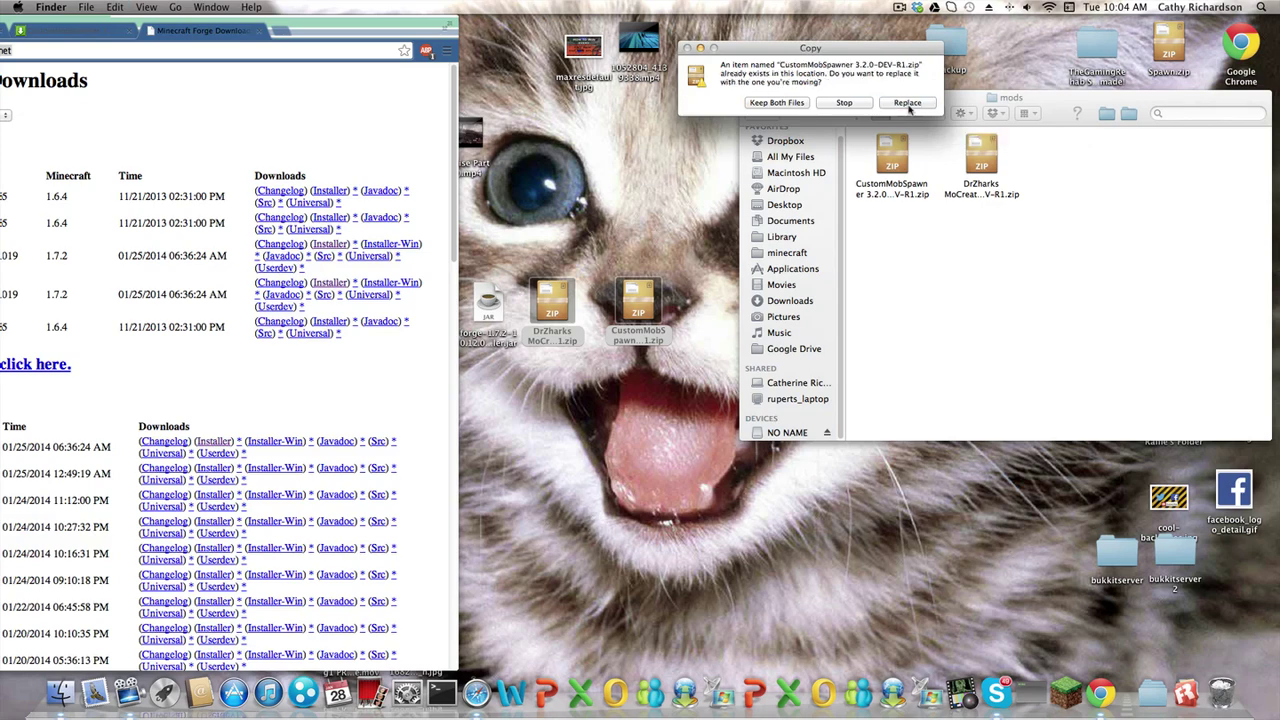
{"action": "left_click", "coordinate": [910, 105]}
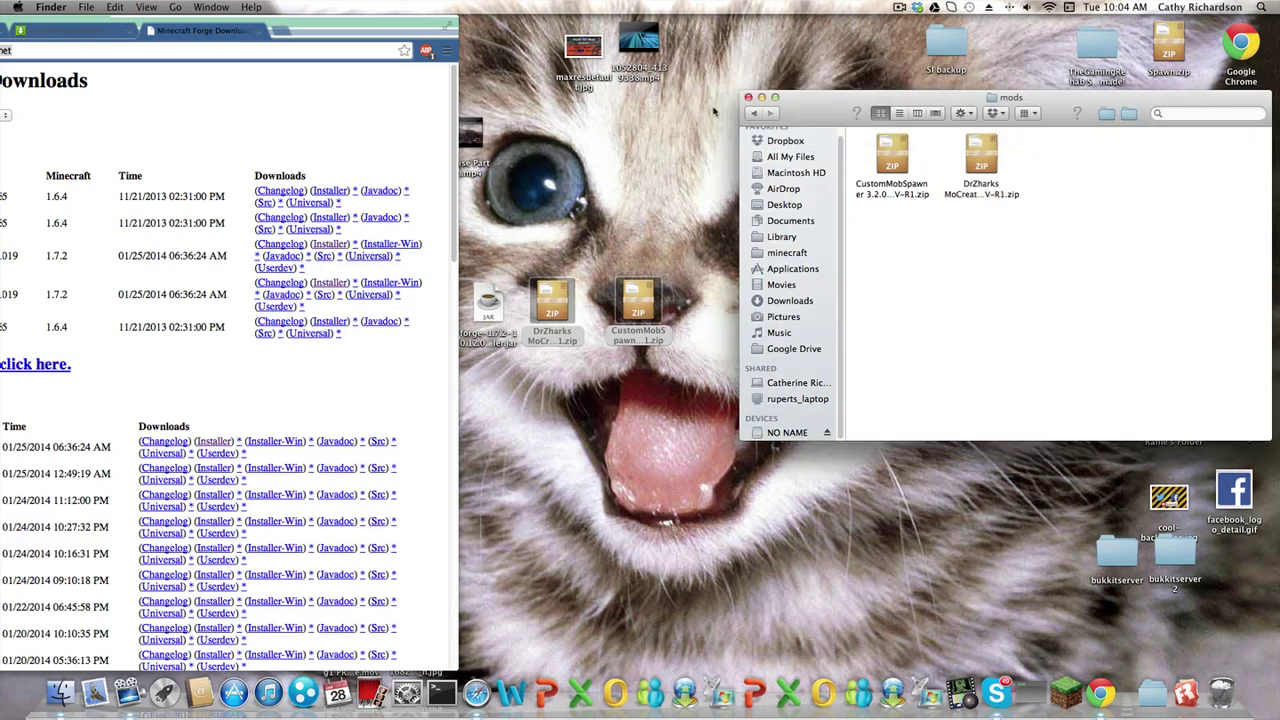
{"action": "left_click", "coordinate": [748, 98]}
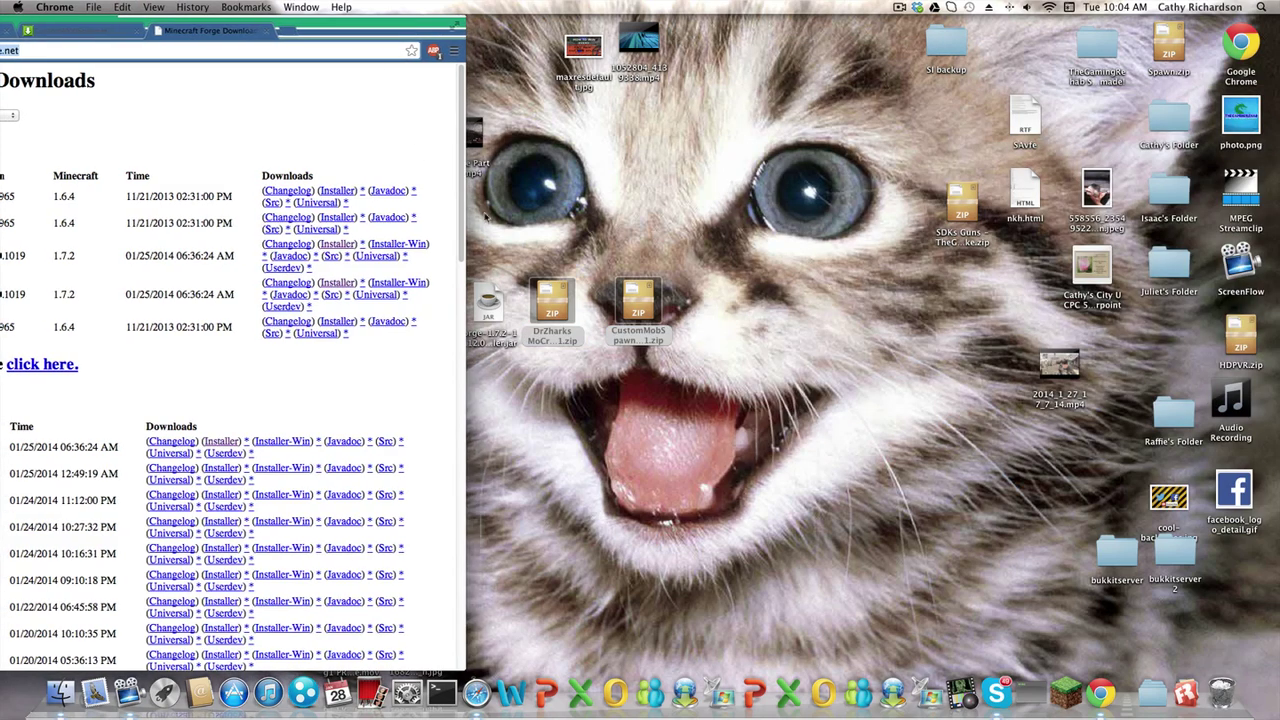
Step: Run the Forge installer to install the 10.12.0.1019 client and dismiss the success message
{"action": "left_click", "coordinate": [490, 305]}
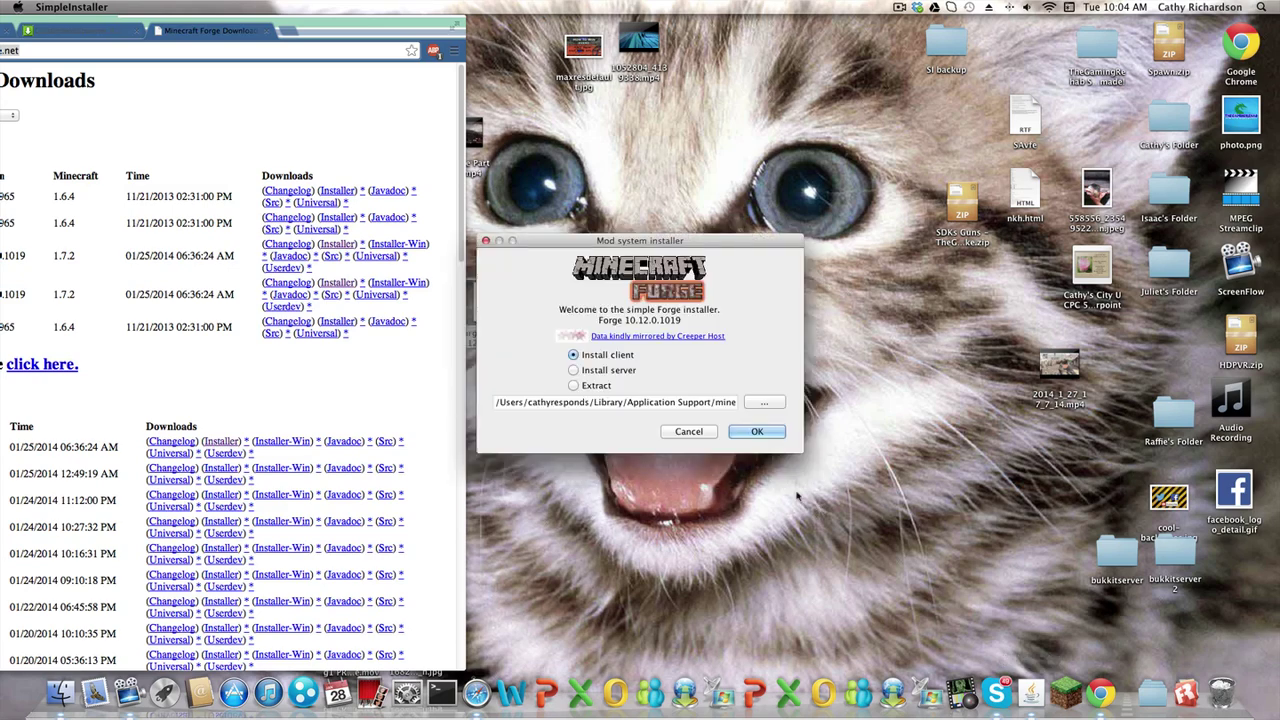
{"action": "left_click", "coordinate": [751, 431]}
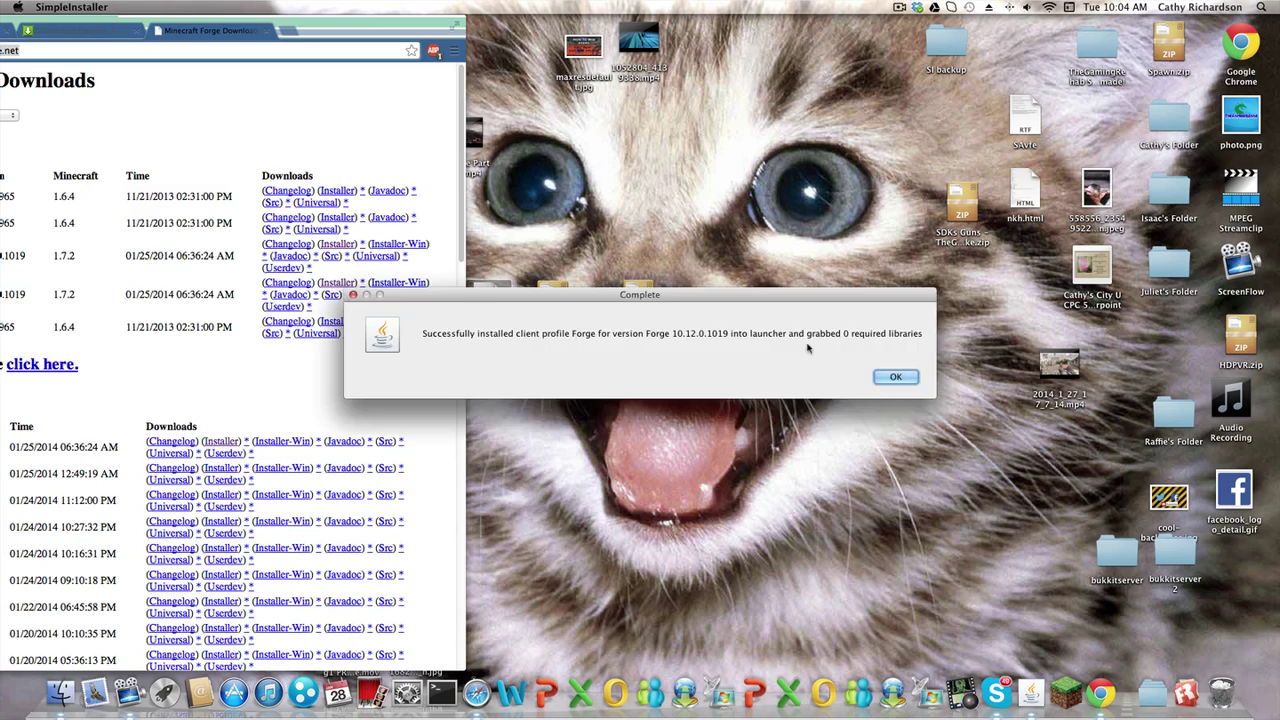
{"action": "key", "text": "Return"}
{"action": "left_click_drag", "start_coordinate": [350, 36], "coordinate": [285, 12]}
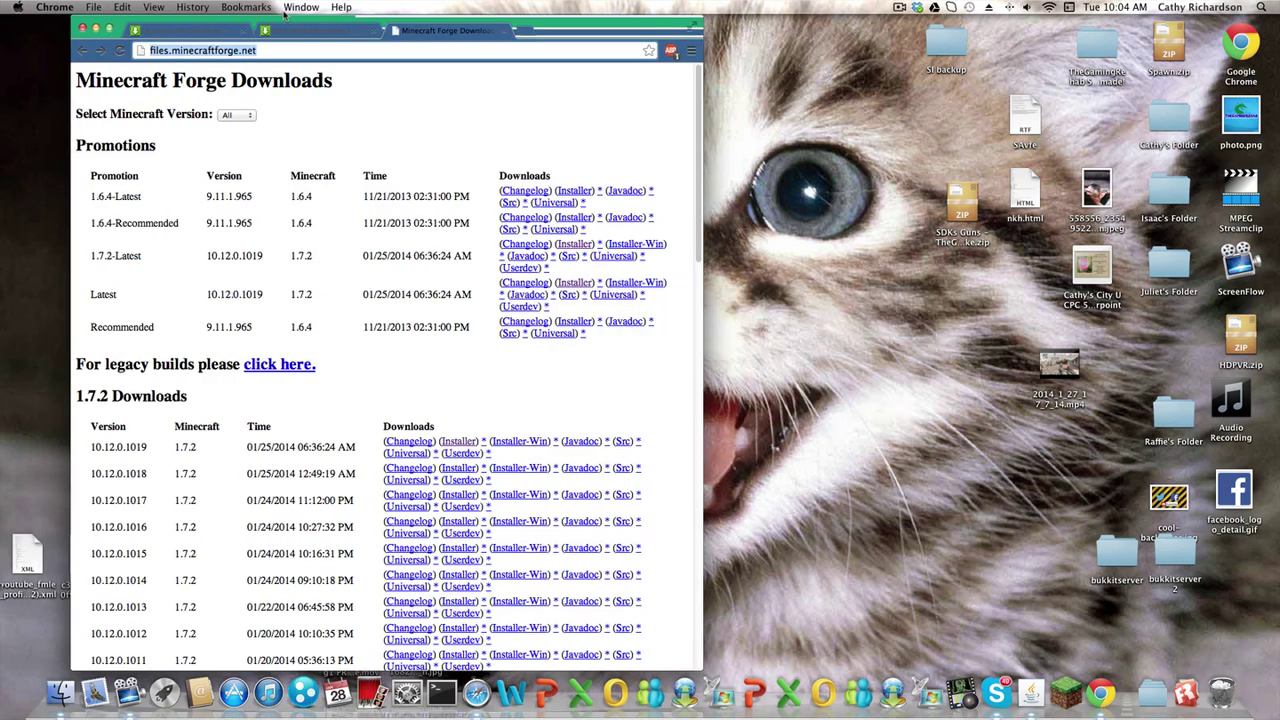
Step: Hide Chrome and start the Minecraft Launcher from the dock
{"action": "left_click", "coordinate": [97, 29]}
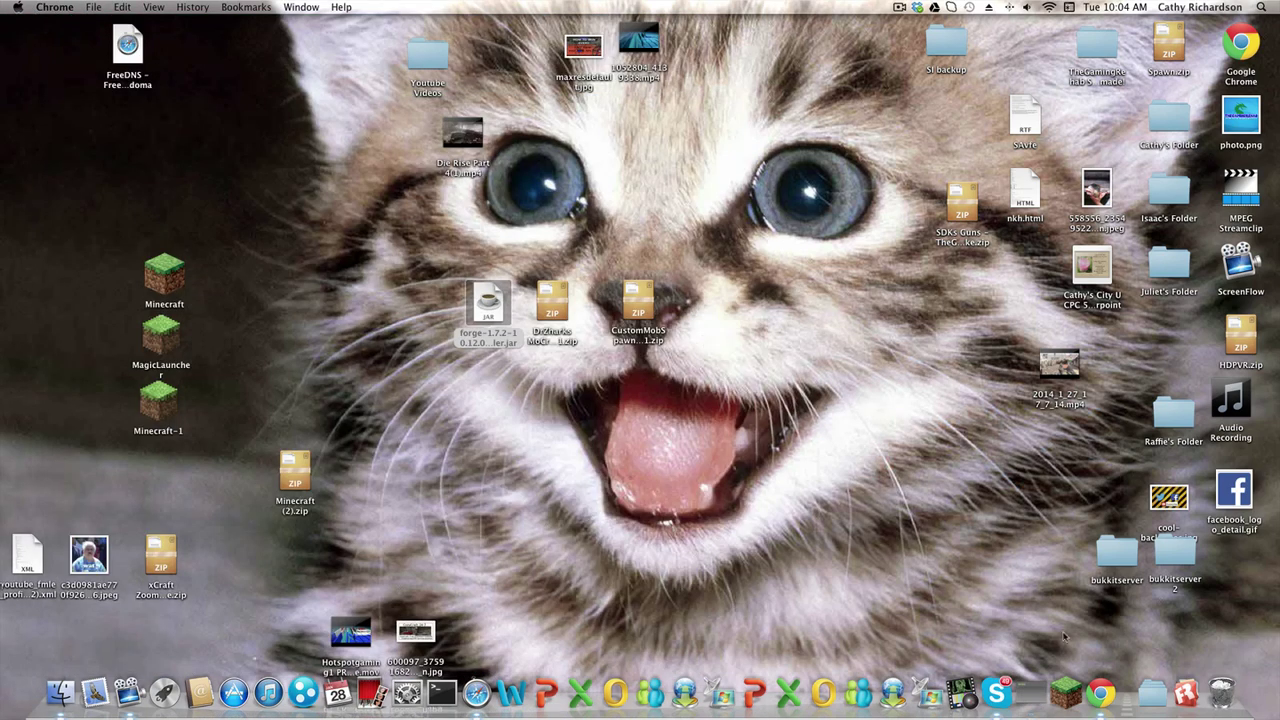
{"action": "left_click", "coordinate": [1066, 692]}
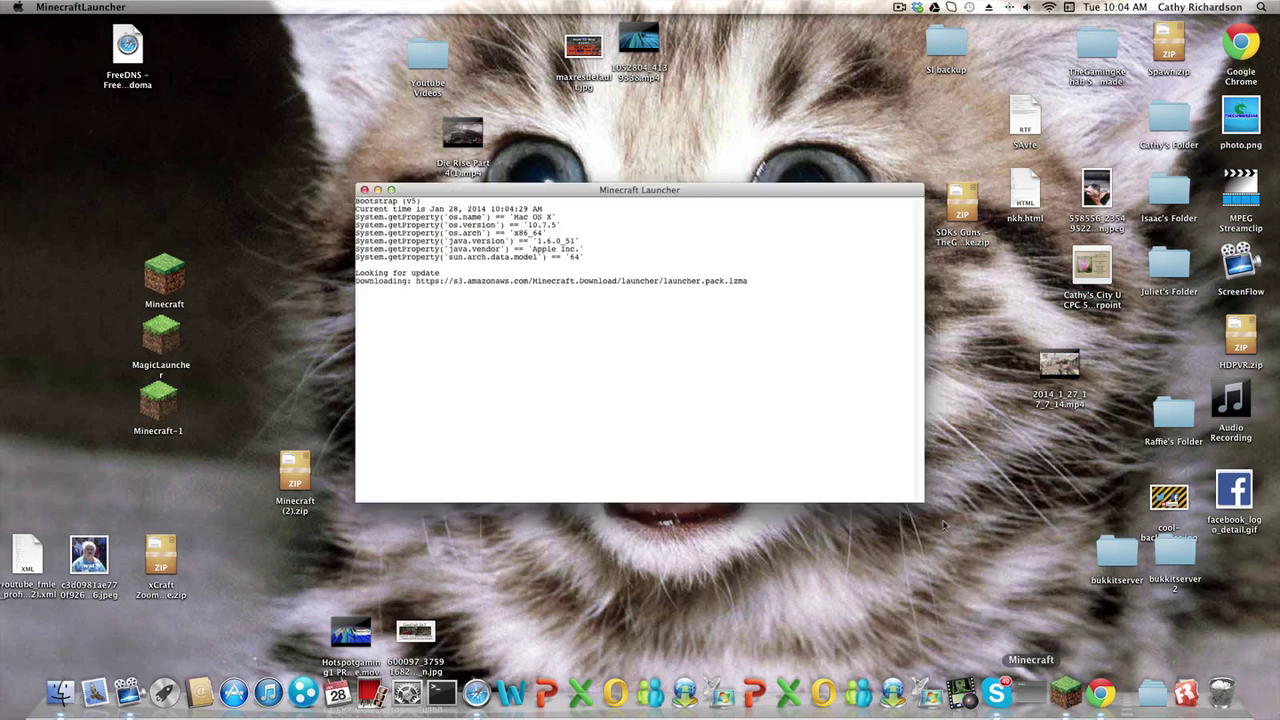
{"action": "left_click", "coordinate": [391, 190]}
{"action": "left_click", "coordinate": [898, 8]}
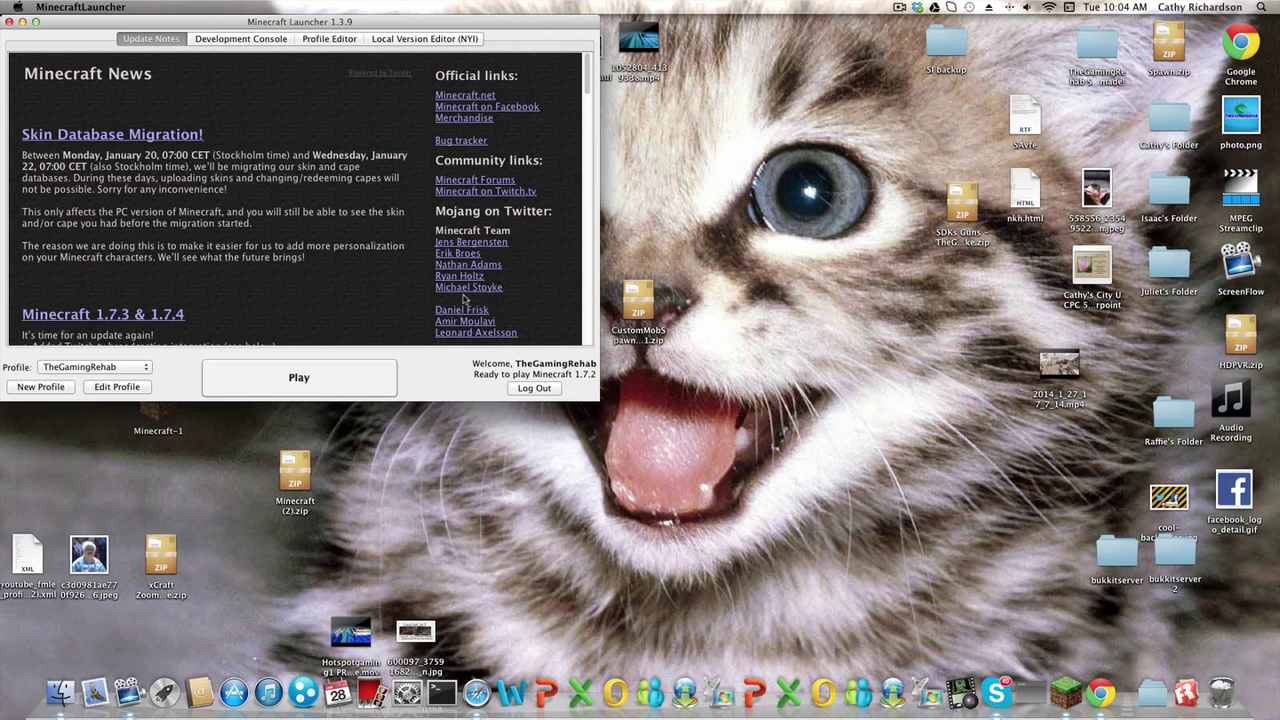
{"action": "left_click", "coordinate": [131, 388]}
Step: Select the Forge profile, confirm the login, and launch the game
{"action": "left_click", "coordinate": [79, 368]}
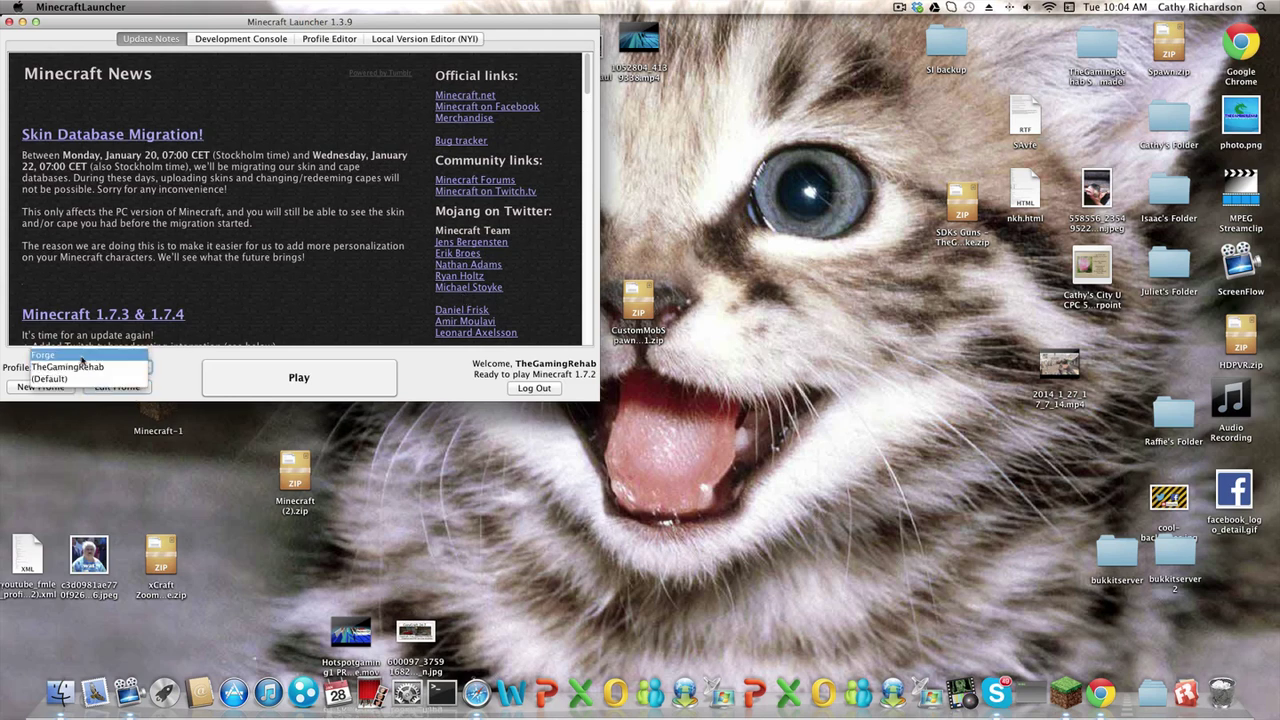
{"action": "left_click", "coordinate": [70, 382]}
{"action": "left_click", "coordinate": [374, 183]}
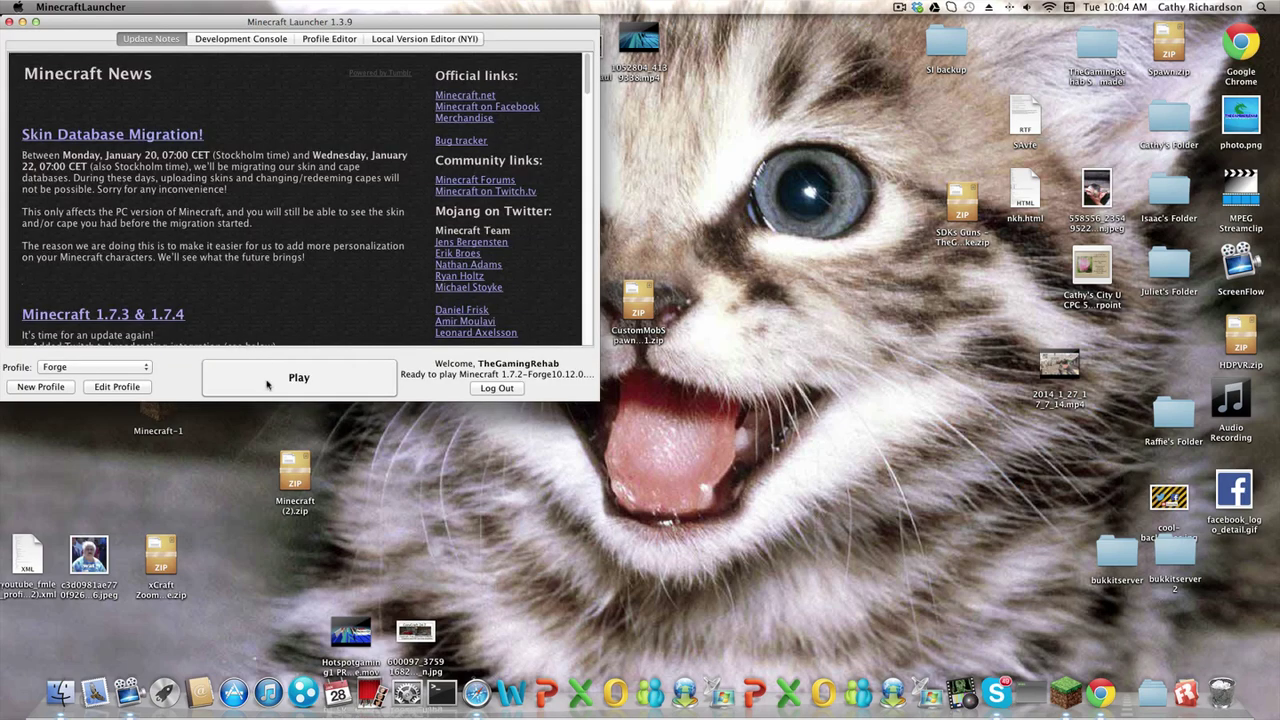
{"action": "left_click", "coordinate": [268, 384]}
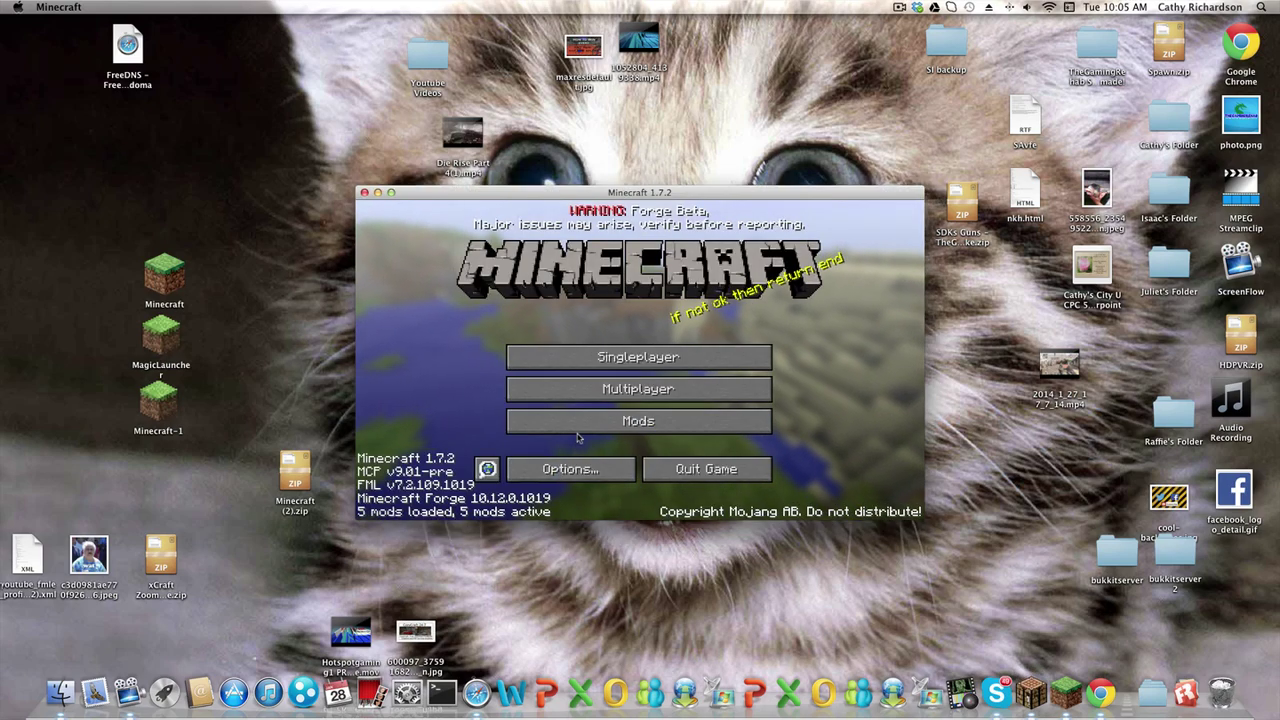
Step: Check the Mods list for DrZhark's Mo'Creatures 6.2.0.dev.R1 and CustomSpawner, then return to the title screen
{"action": "left_click", "coordinate": [577, 430]}
{"action": "scroll", "coordinate": [482, 318], "scroll_direction": "down", "scroll_amount": 2}
{"action": "left_click", "coordinate": [445, 428]}
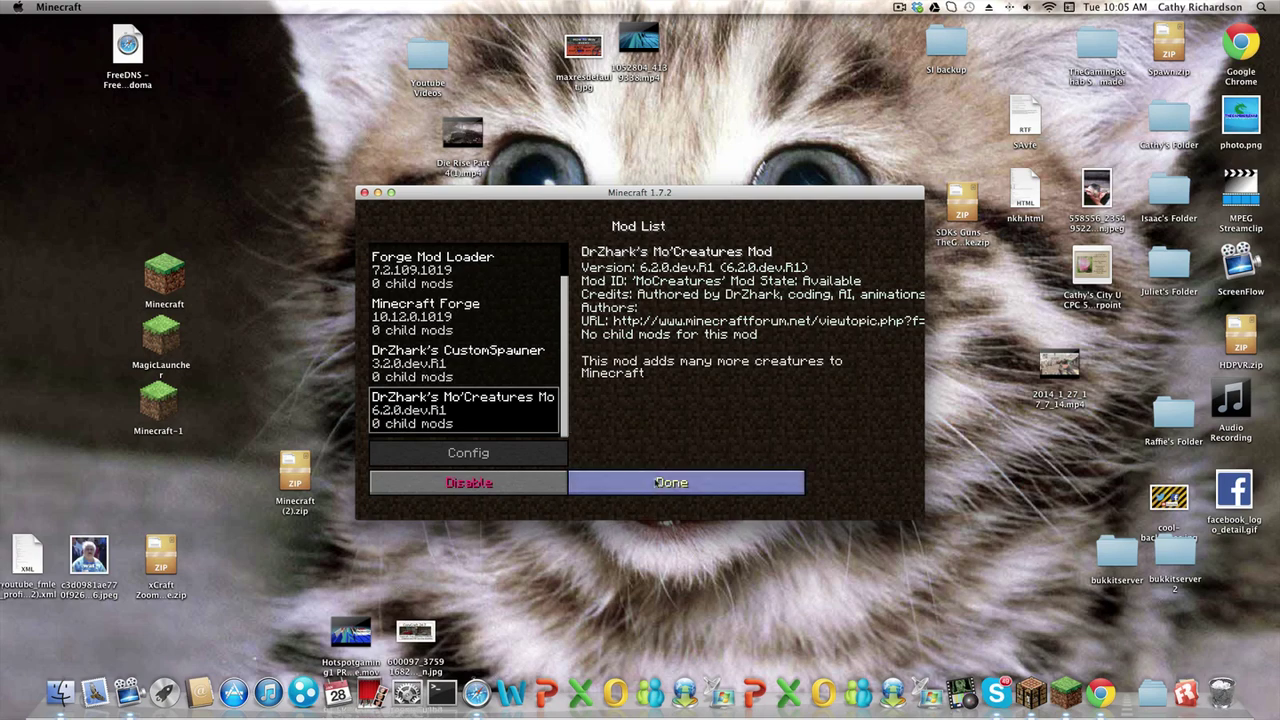
{"action": "left_click", "coordinate": [652, 486]}
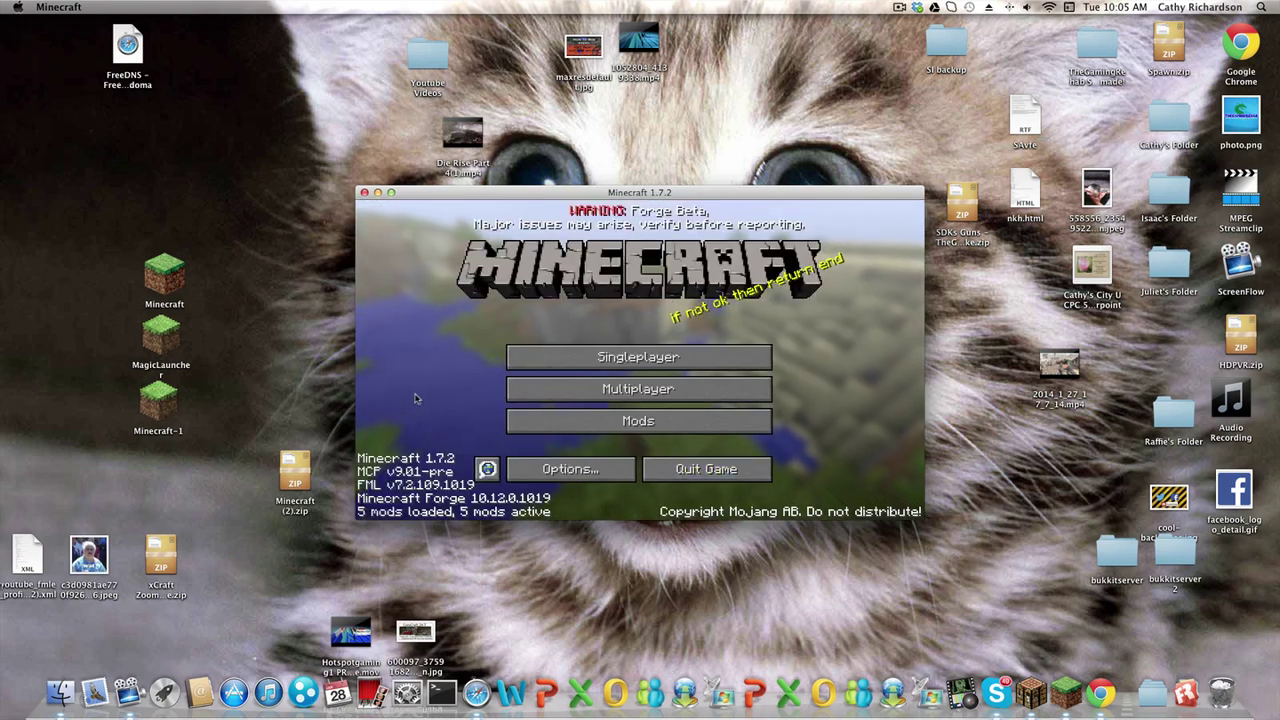